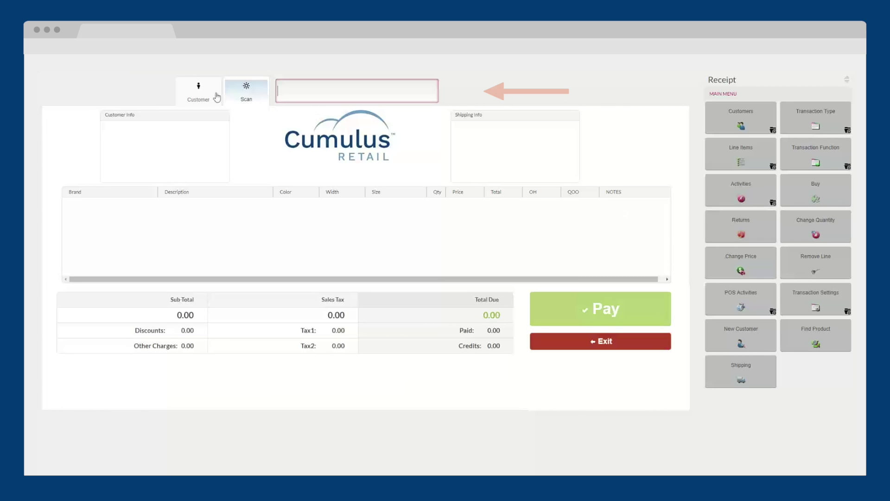
# Attach the loyalty-club customer to the sale by searching their phone number, then start a new customer.
pyautogui.click(217, 97)
pyautogui.press('Return')
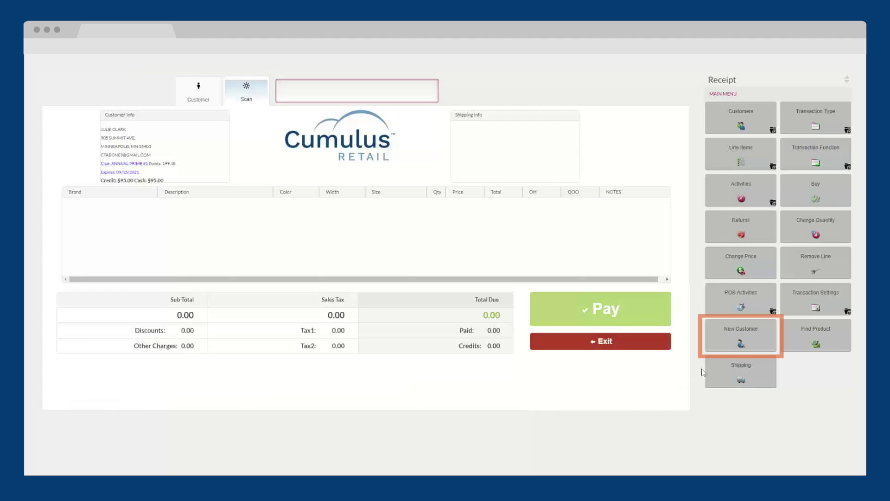
pyautogui.click(733, 346)
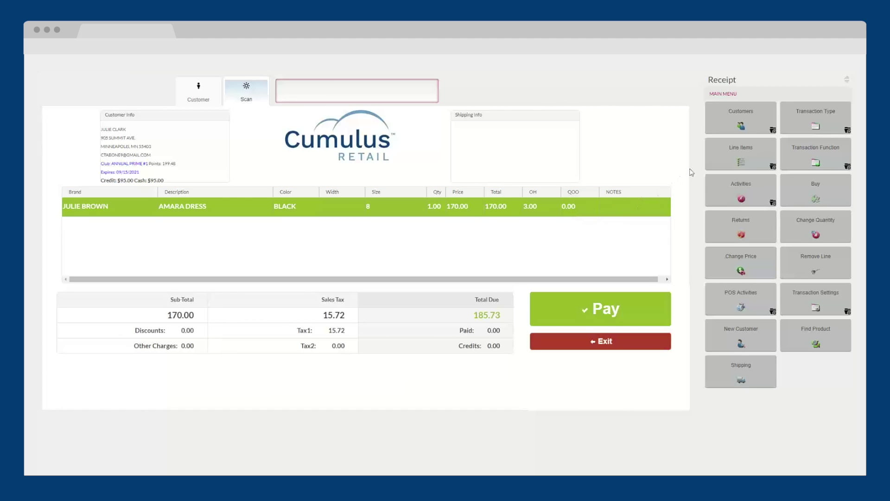
# Add the note 'Notes' to the Amara Dress line.
pyautogui.click(741, 155)
pyautogui.click(753, 261)
pyautogui.write('Notes')
pyautogui.click(398, 228)
# Mark down the dress line by 5 with DAMAGE/DEFECT as the discount reason.
pyautogui.click(741, 263)
pyautogui.click(363, 203)
pyautogui.write('5')
pyautogui.click(502, 391)
pyautogui.click(514, 423)
# Apply the 8.50 dress discount, decline the free $10.00 reward, and tender 185.73 in cash.
pyautogui.click(398, 165)
pyautogui.click(605, 318)
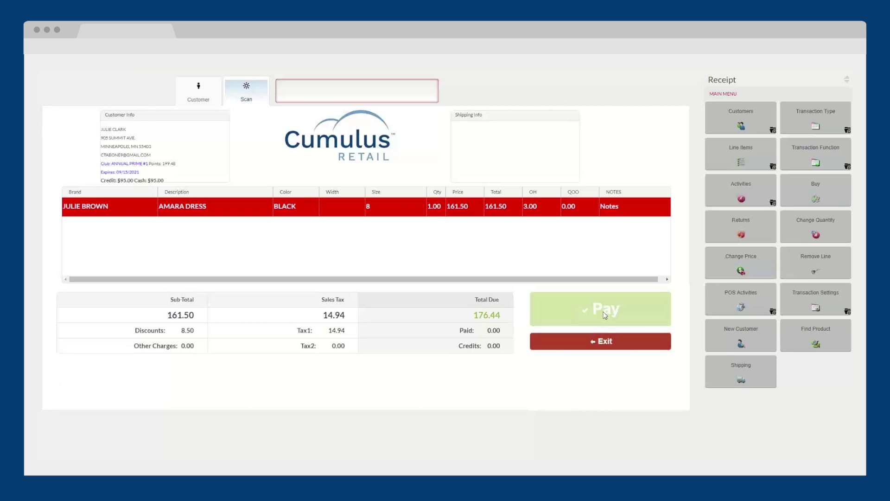
pyautogui.click(492, 291)
pyautogui.click(74, 88)
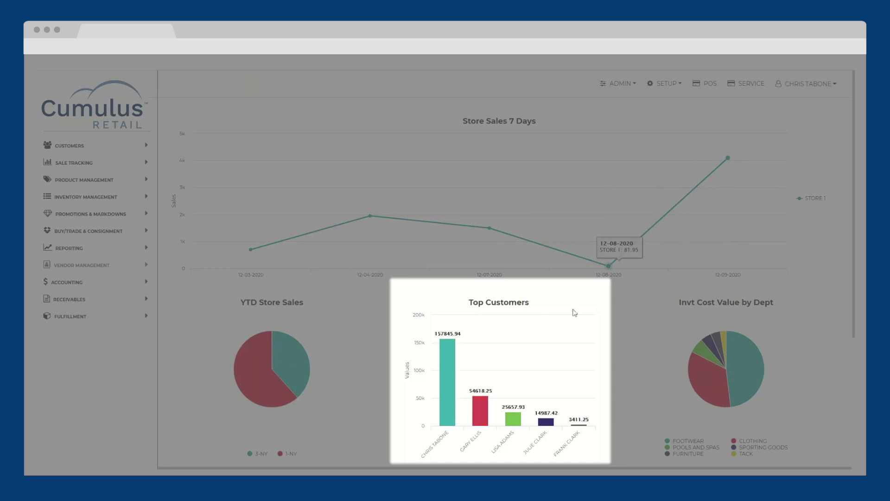
# Open a blank new product record from Product Management > Products.
pyautogui.scroll(-1, 449, 351)
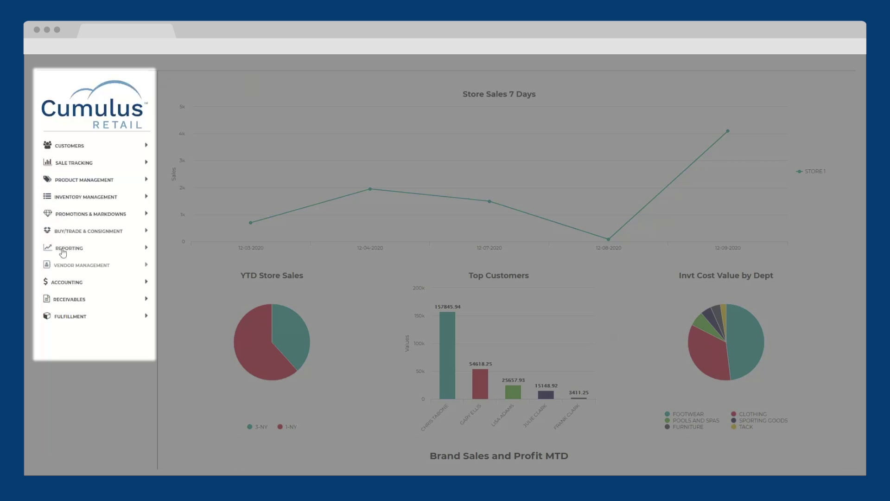
pyautogui.click(70, 181)
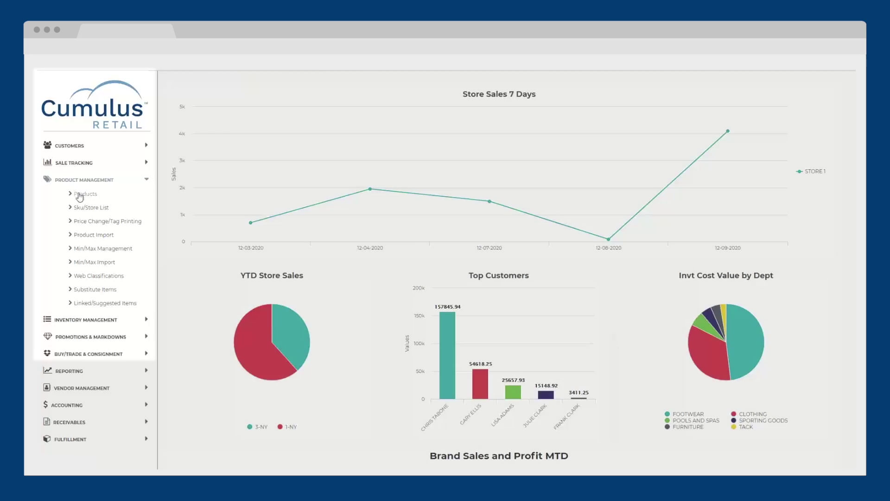
pyautogui.click(80, 194)
pyautogui.click(715, 100)
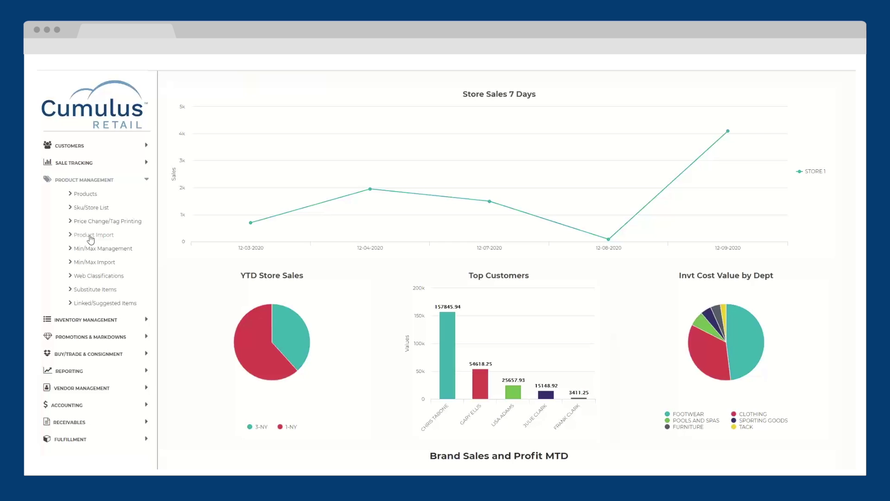
# Load Advanced_template - Mariposa.csv into the inventory import wizard.
pyautogui.click(91, 239)
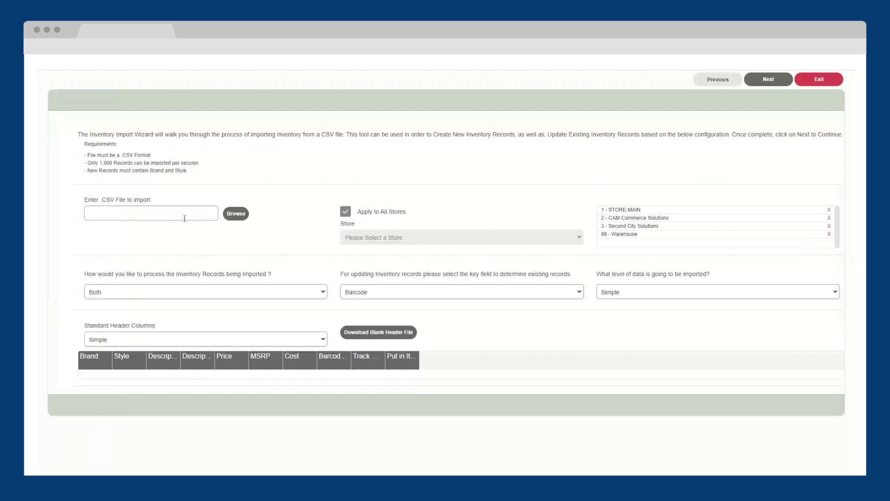
pyautogui.click(235, 213)
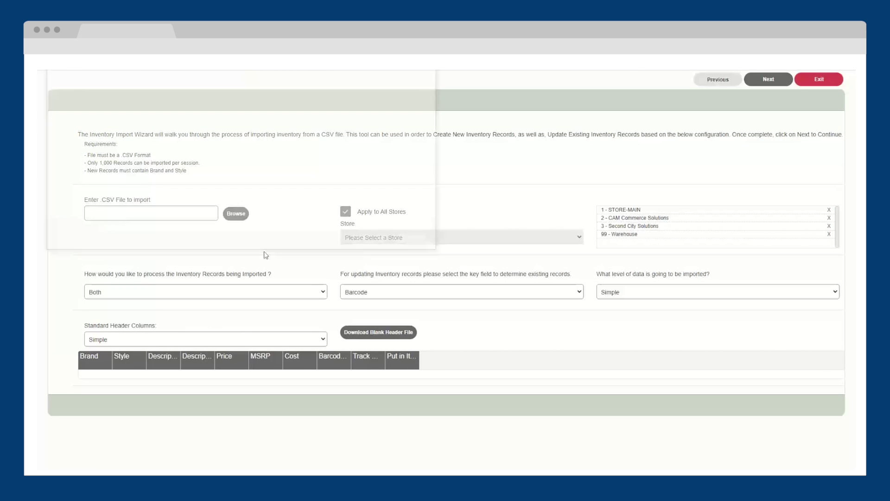
pyautogui.click(195, 106)
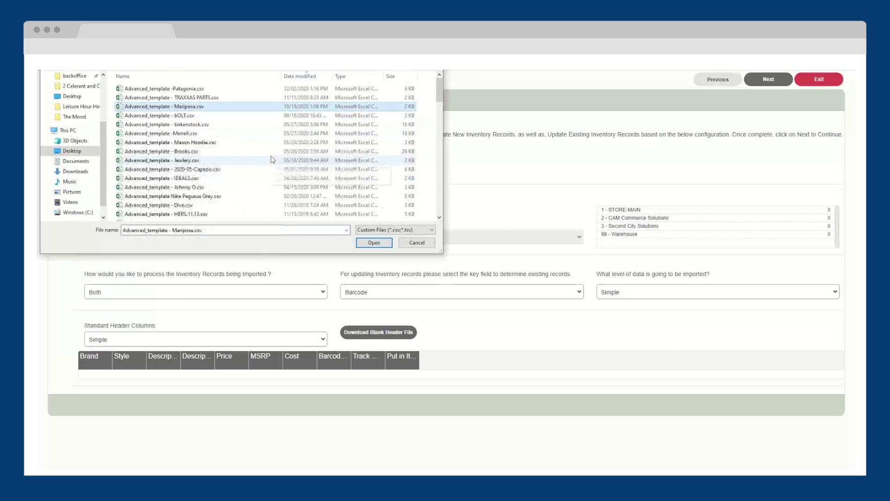
pyautogui.click(376, 244)
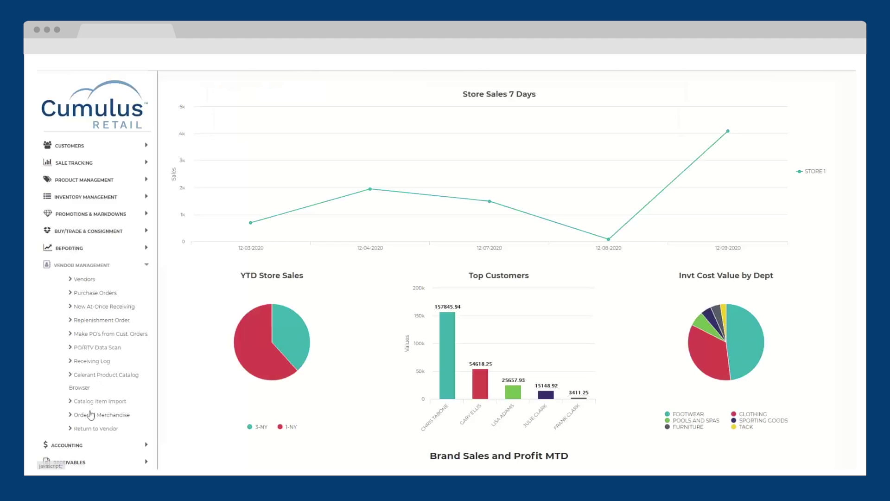
# Choose RothCo as the vendor catalog in Catalog Item Import.
pyautogui.click(94, 404)
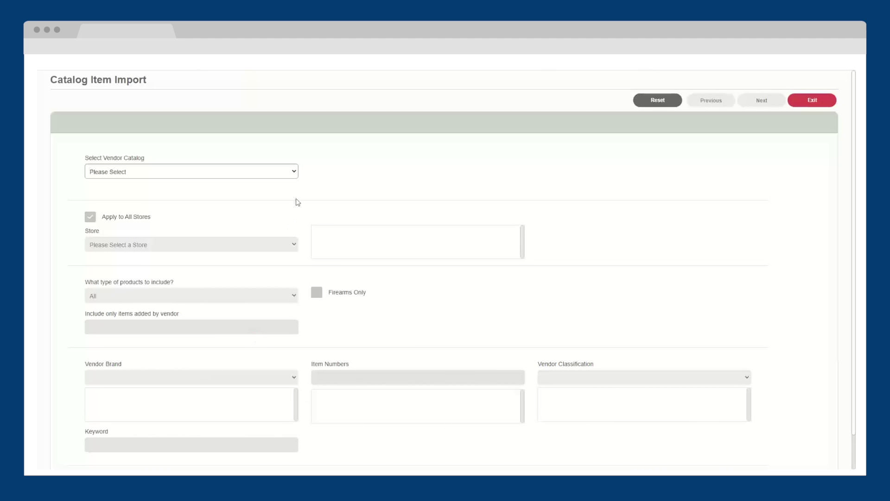
pyautogui.click(294, 172)
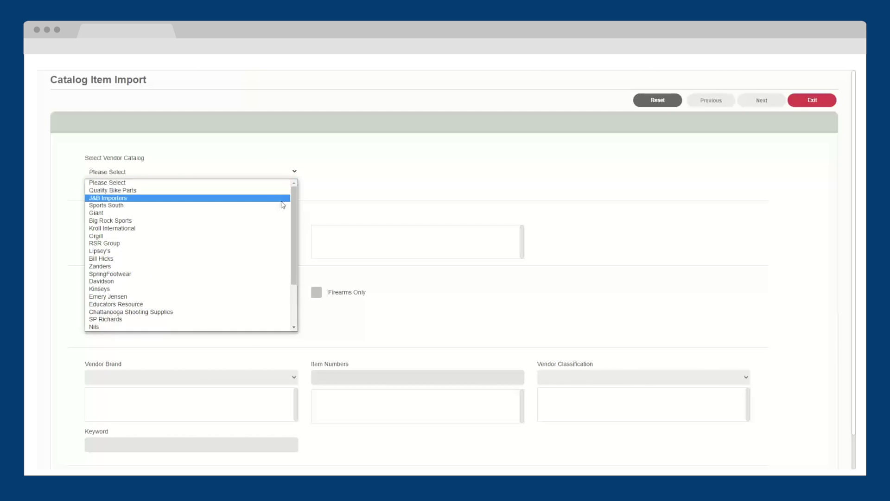
pyautogui.scroll(-3, 277, 213)
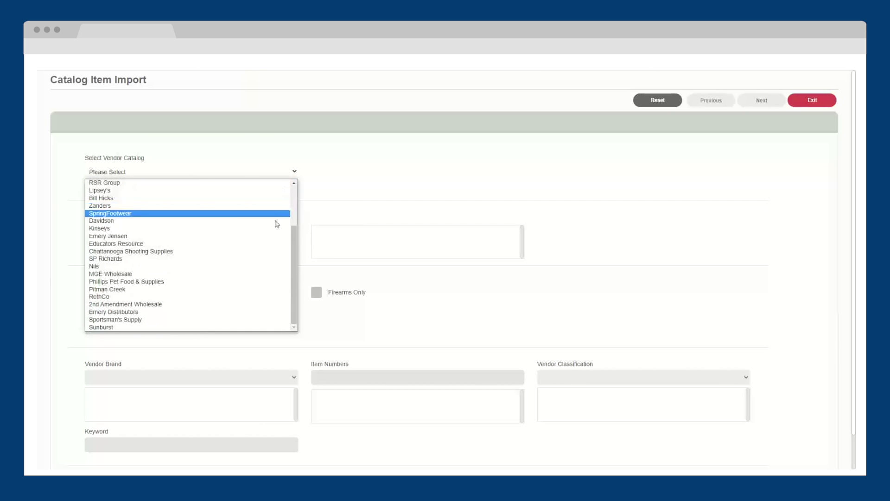
pyautogui.click(266, 297)
pyautogui.scroll(-1, 507, 297)
pyautogui.click(606, 338)
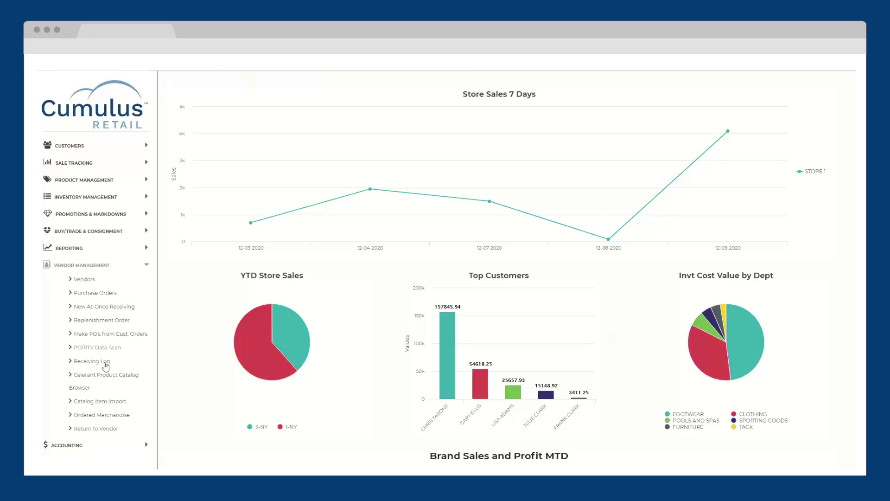
# Filter the Celerant product catalog browser to ADIDAS brand and FOOTWEAR classification.
pyautogui.click(100, 374)
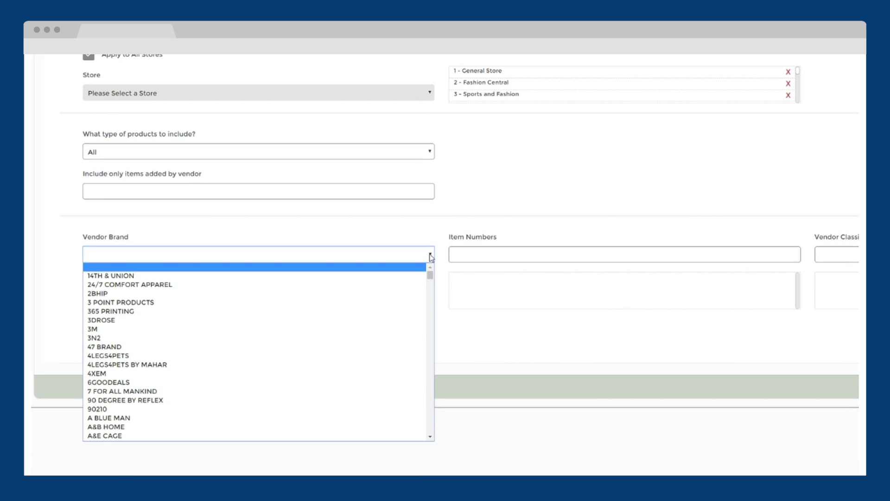
pyautogui.press('a')
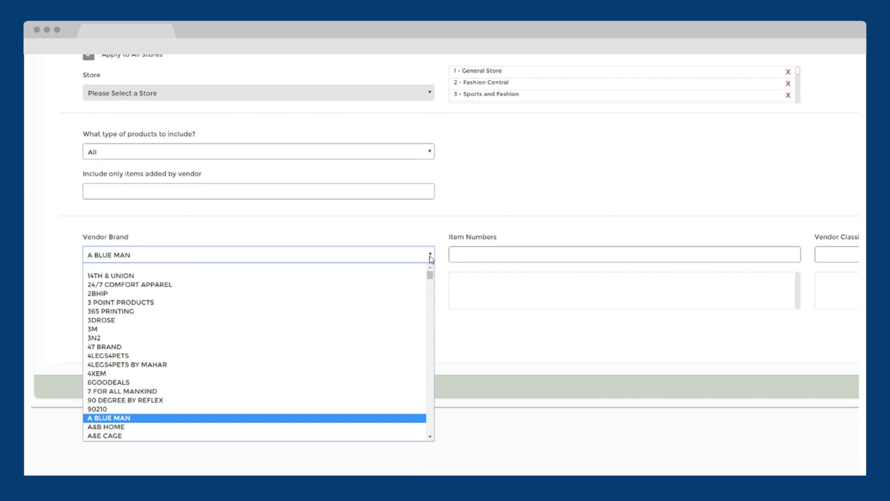
pyautogui.moveTo(430, 275); pyautogui.dragTo(431, 278)
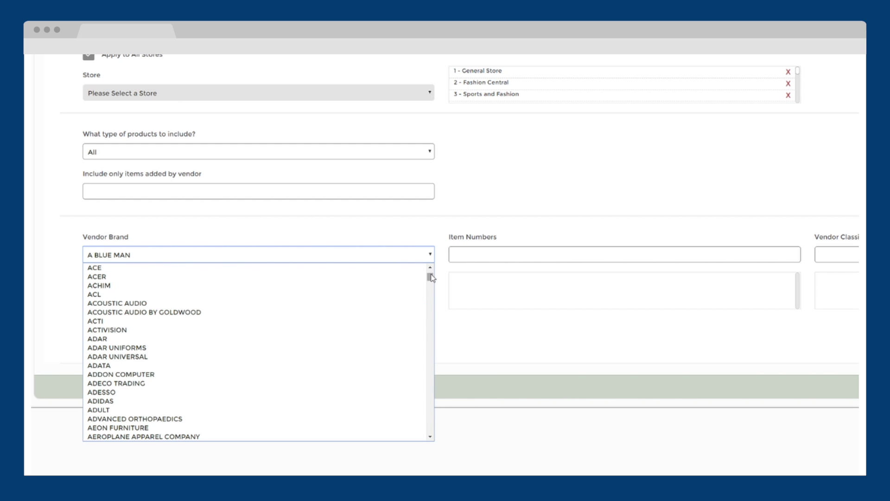
pyautogui.click(364, 402)
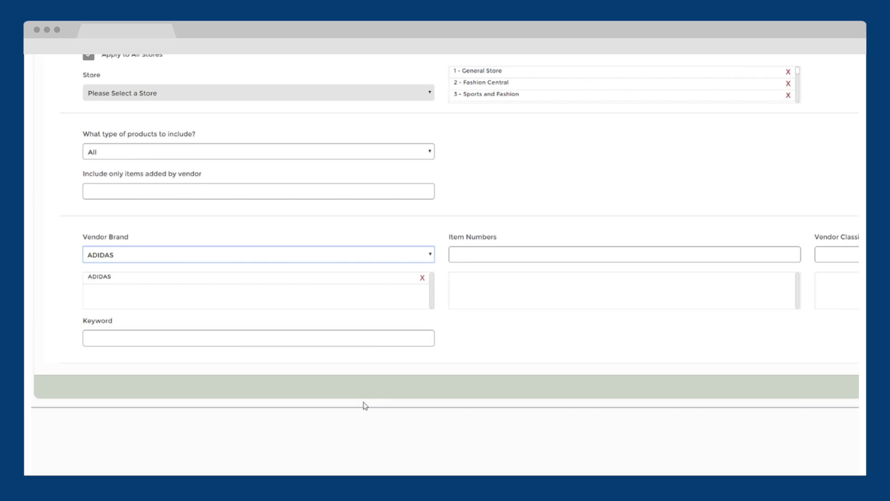
pyautogui.hscroll(8, 825, 314)
pyautogui.click(811, 254)
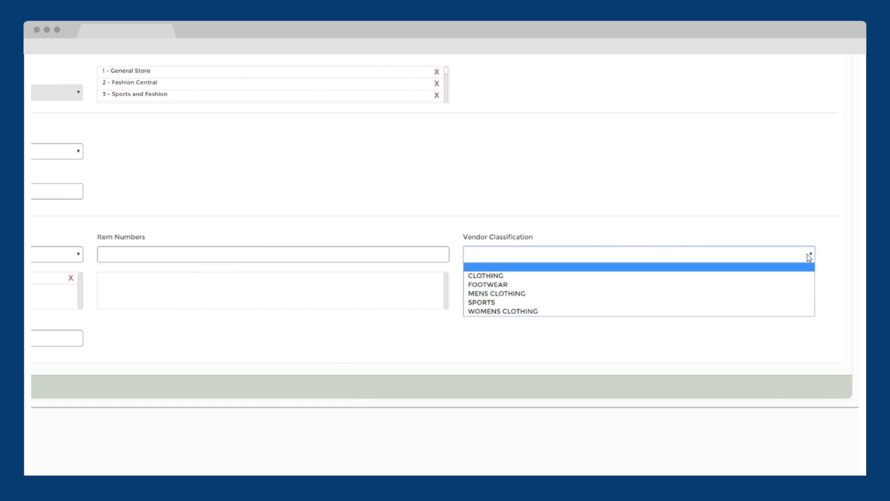
pyautogui.click(802, 286)
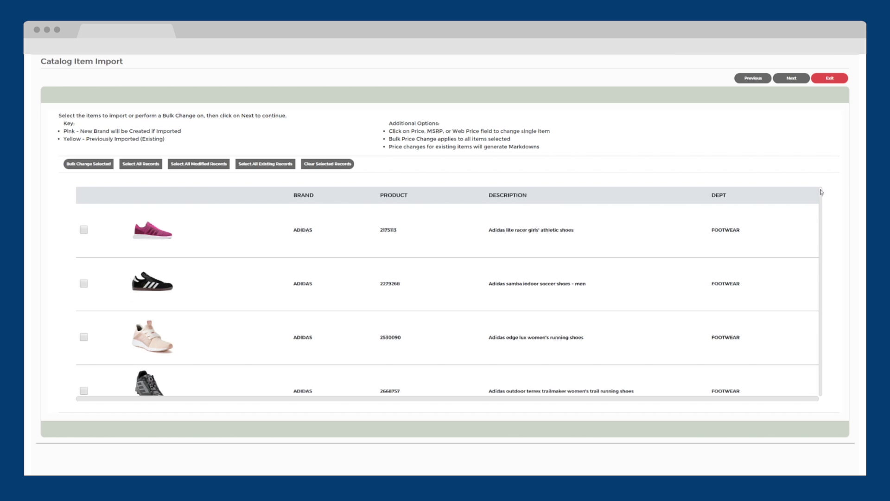
pyautogui.moveTo(821, 192); pyautogui.dragTo(829, 240)
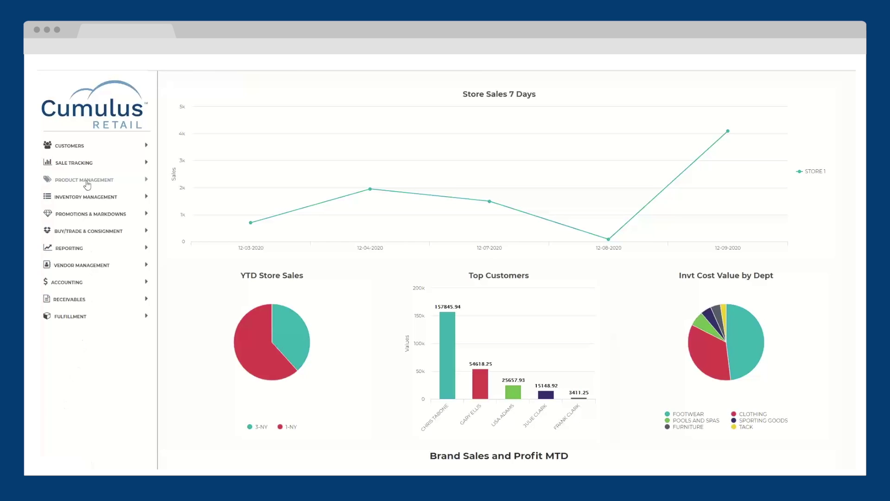
pyautogui.click(87, 186)
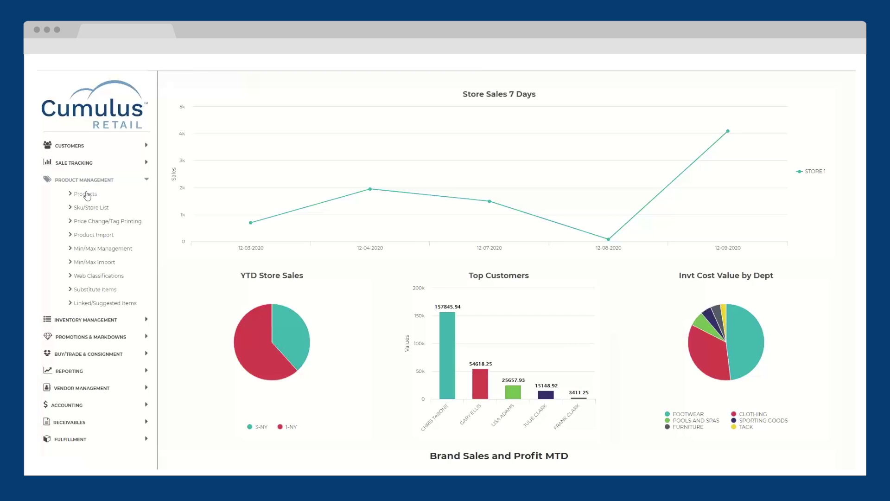
# Find product JB004 by barcode and open the Amara Dress record for editing.
pyautogui.click(87, 195)
pyautogui.click(106, 285)
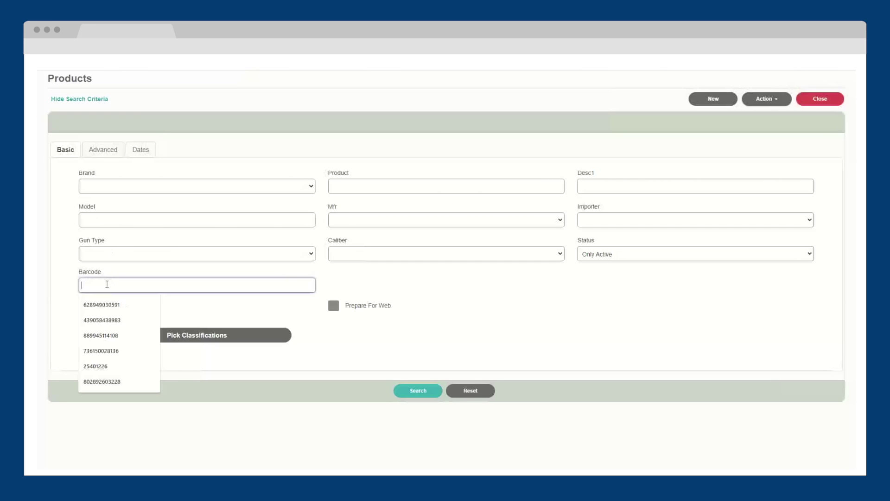
pyautogui.hotkey('ctrl', 'v')
pyautogui.press('Return')
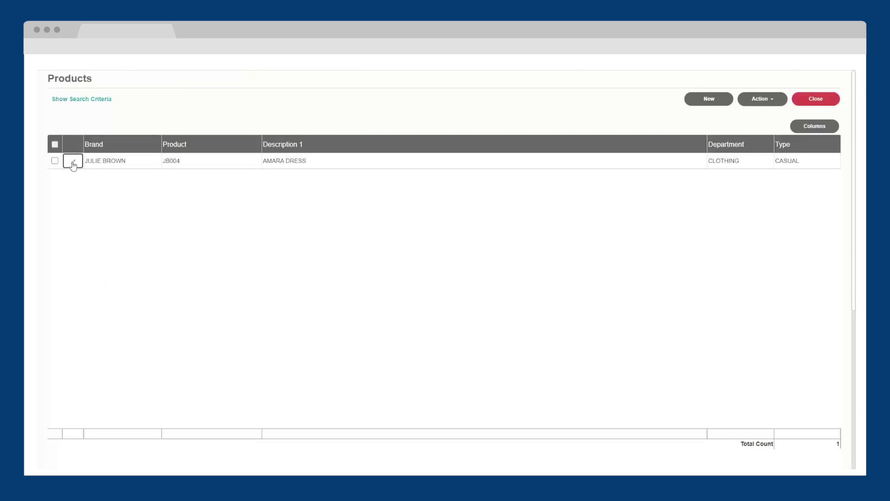
pyautogui.click(73, 162)
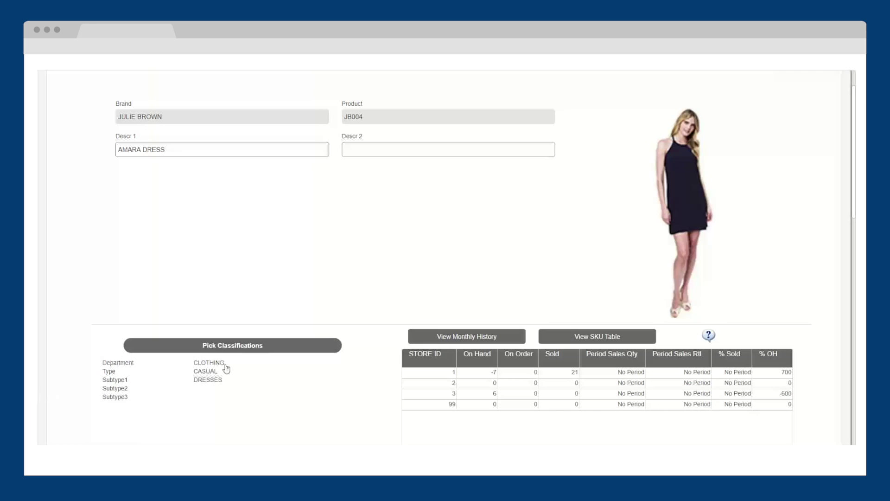
# Review the dress's pricing and set its web price to 169.00.
pyautogui.scroll(-2, 226, 369)
pyautogui.scroll(-4, 37, 362)
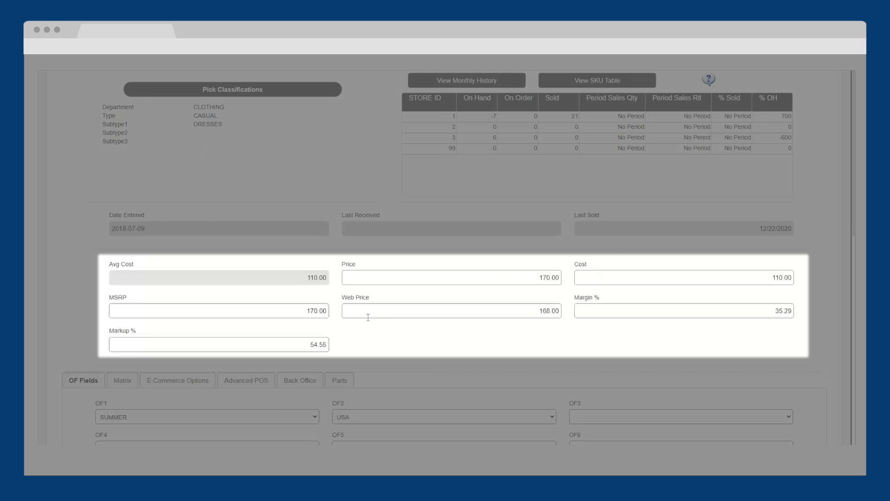
pyautogui.click(430, 312)
pyautogui.write('169.00')
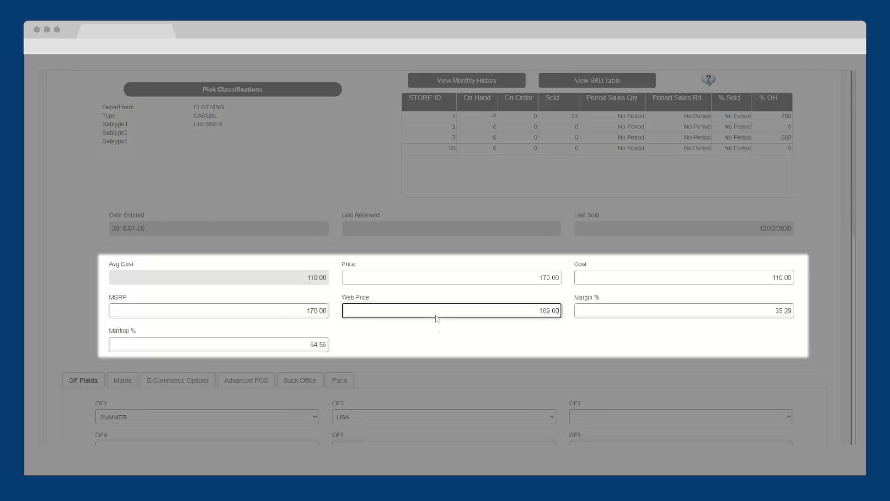
pyautogui.press('Tab')
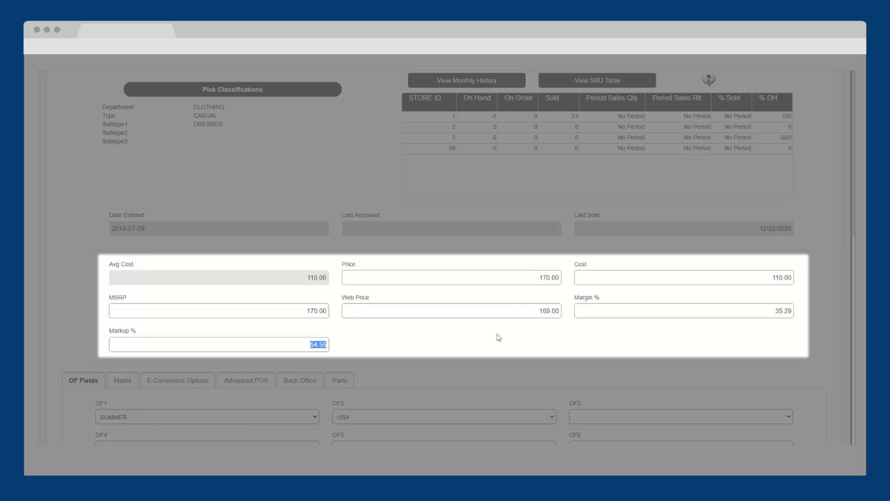
pyautogui.scroll(-1, 537, 356)
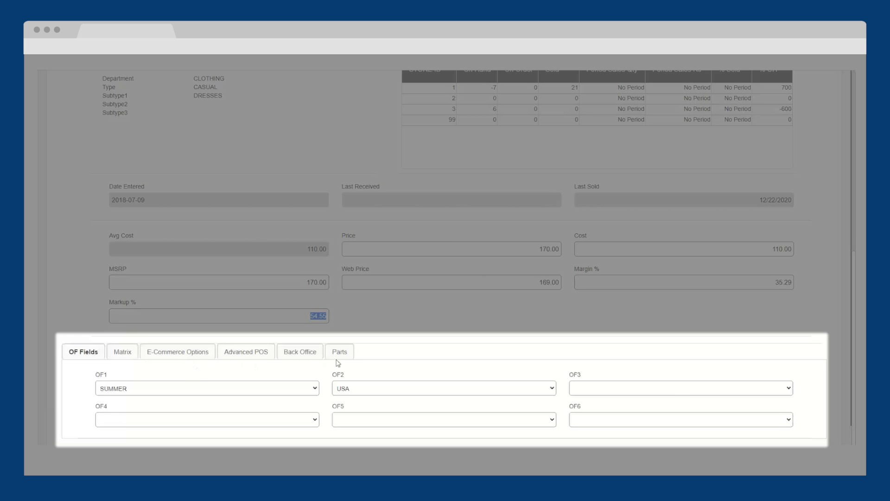
# Check open fields OF1 (SUMMER) and OF2 (USA) and browse the matrix colour list without choosing.
pyautogui.click(316, 389)
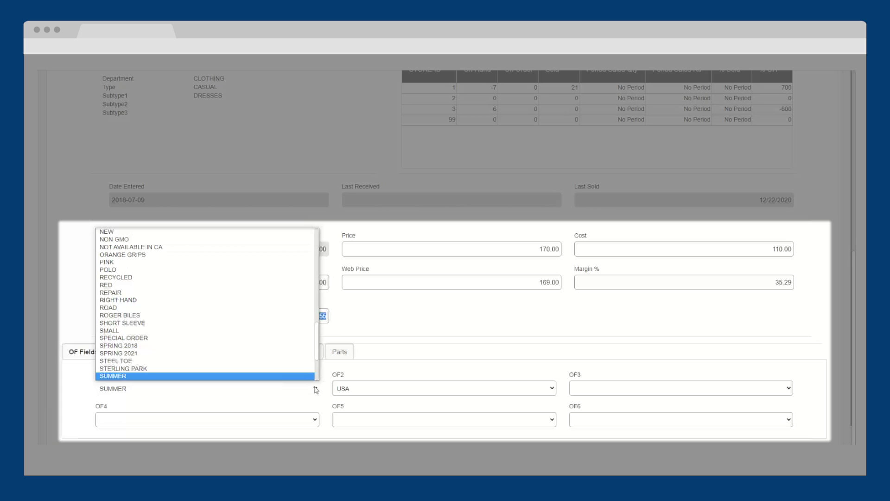
pyautogui.click(316, 389)
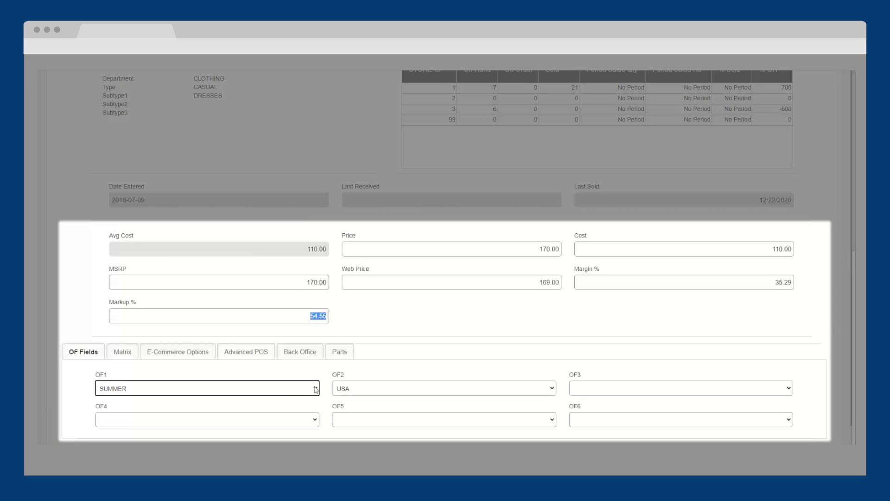
pyautogui.click(553, 390)
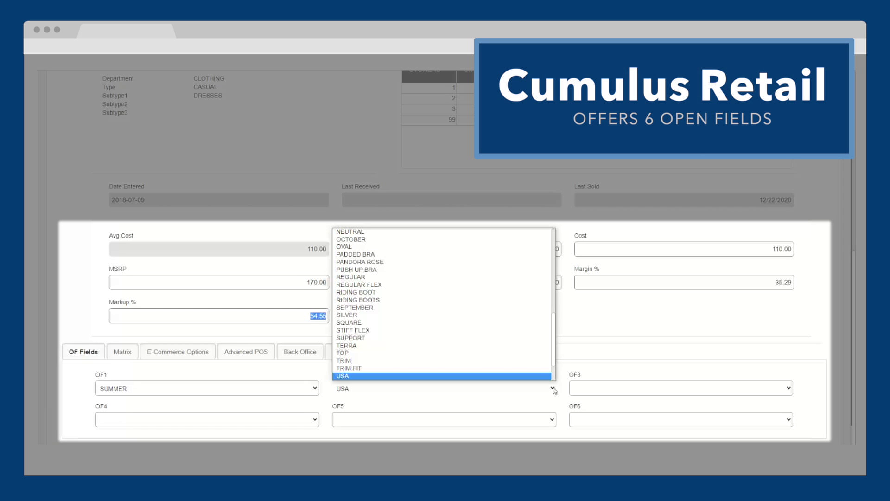
pyautogui.click(554, 389)
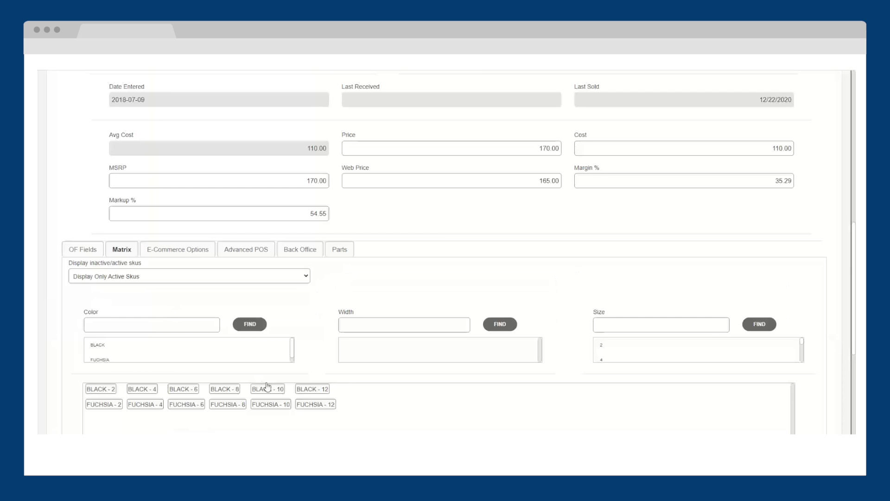
pyautogui.scroll(-1, 302, 392)
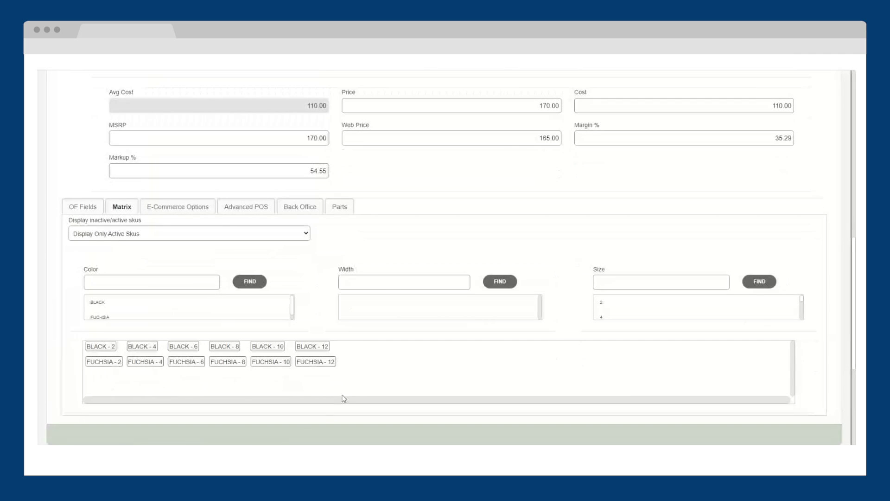
pyautogui.click(255, 281)
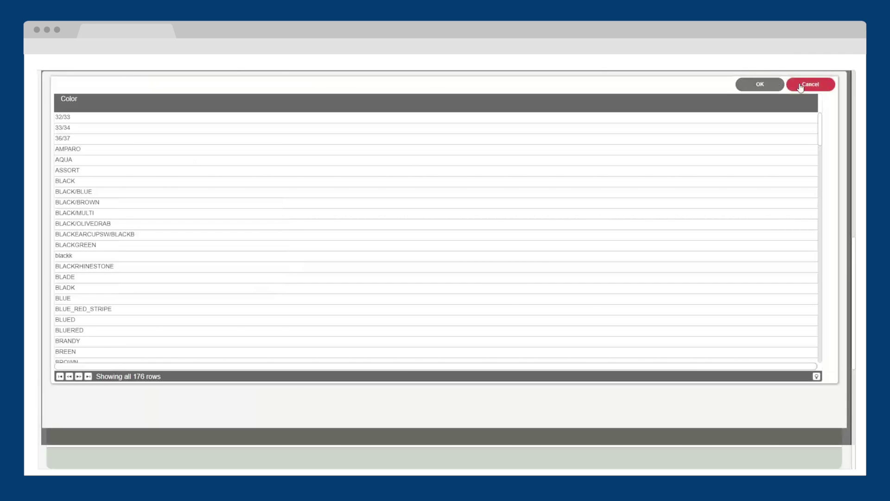
pyautogui.click(804, 86)
# Review the dress's web product details under E-Commerce Options.
pyautogui.click(186, 207)
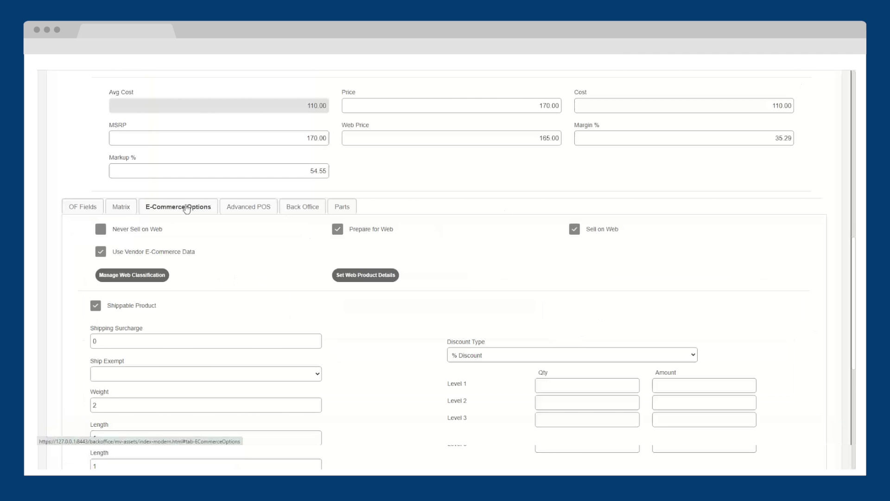
pyautogui.click(366, 275)
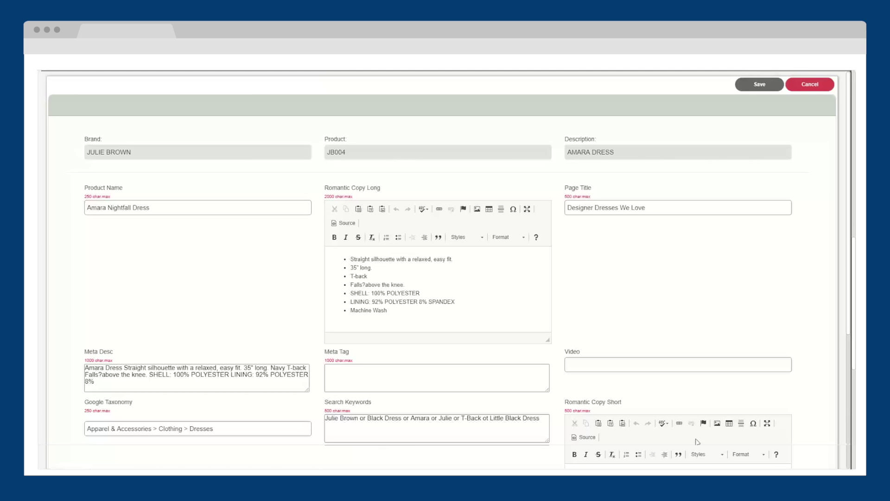
pyautogui.scroll(-1, 817, 386)
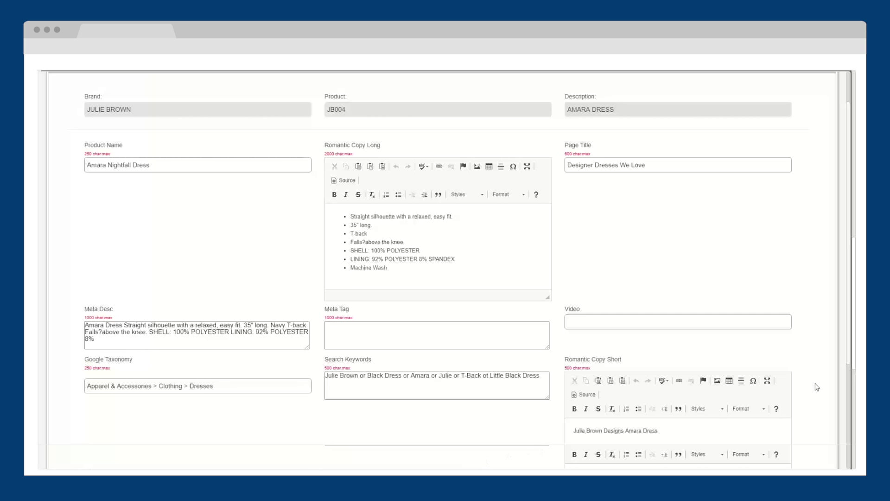
pyautogui.scroll(1, 802, 241)
pyautogui.click(807, 83)
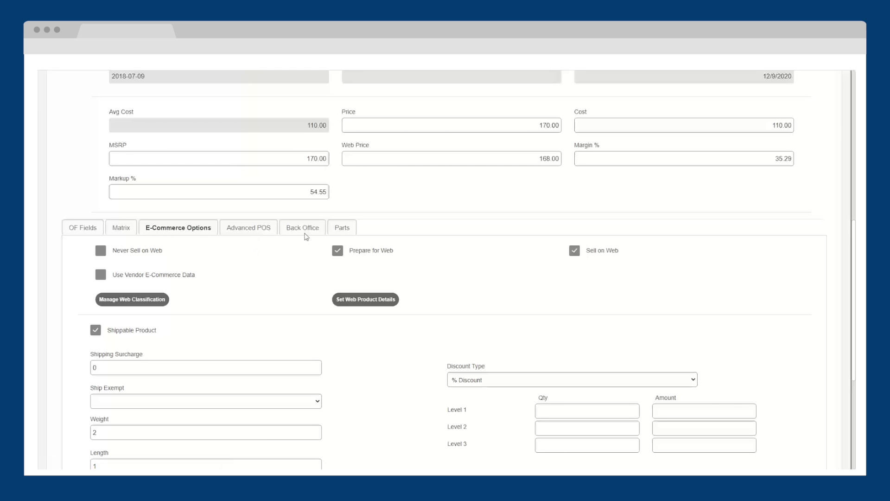
# Show the dress's Advanced POS settings.
pyautogui.click(268, 232)
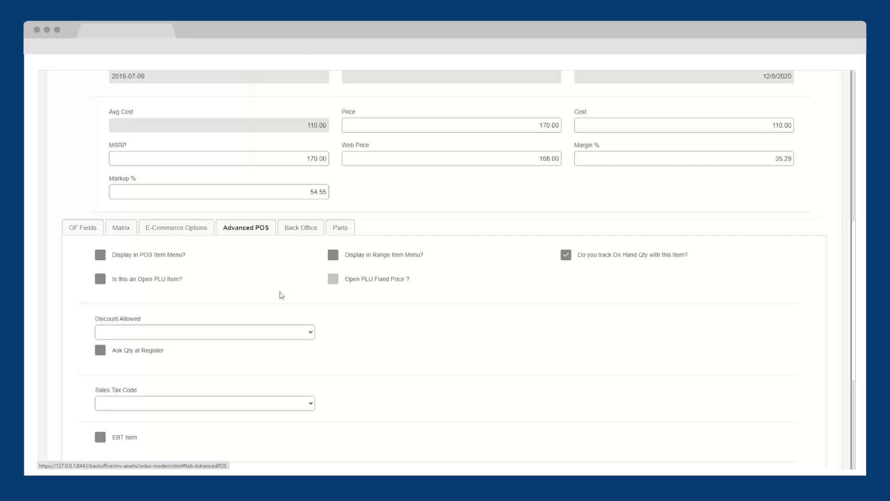
pyautogui.scroll(-1, 141, 339)
pyautogui.scroll(-1, 250, 390)
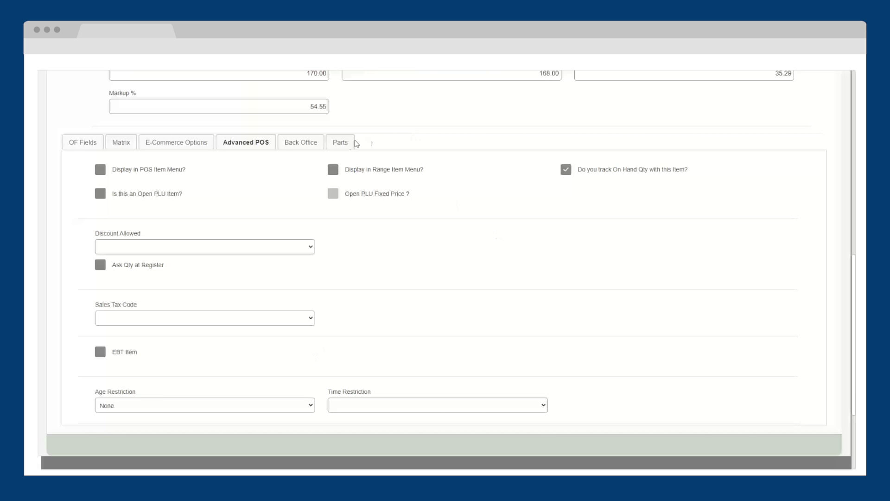
# Add part 546415 from preferred vendor ACME VEND at cost 77 to the dress.
pyautogui.click(343, 145)
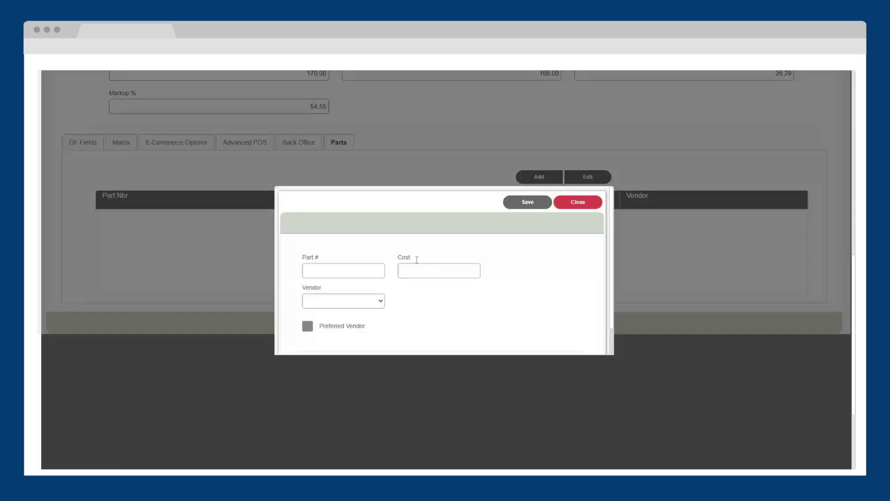
pyautogui.click(376, 301)
pyautogui.click(369, 314)
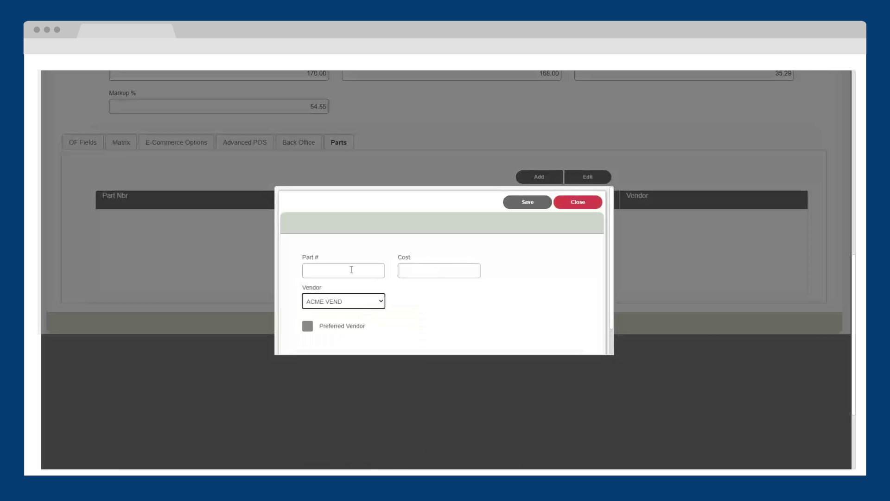
pyautogui.click(351, 270)
pyautogui.write('546415')
pyautogui.press('Tab')
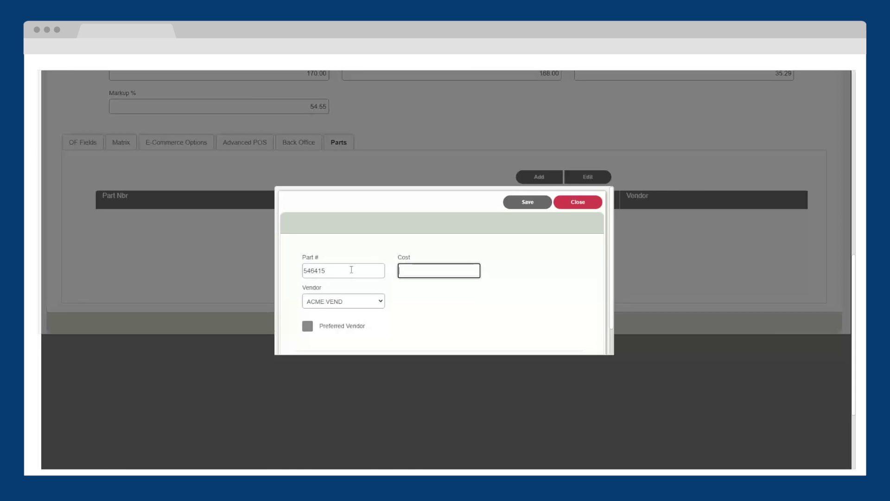
pyautogui.write('77')
pyautogui.click(308, 326)
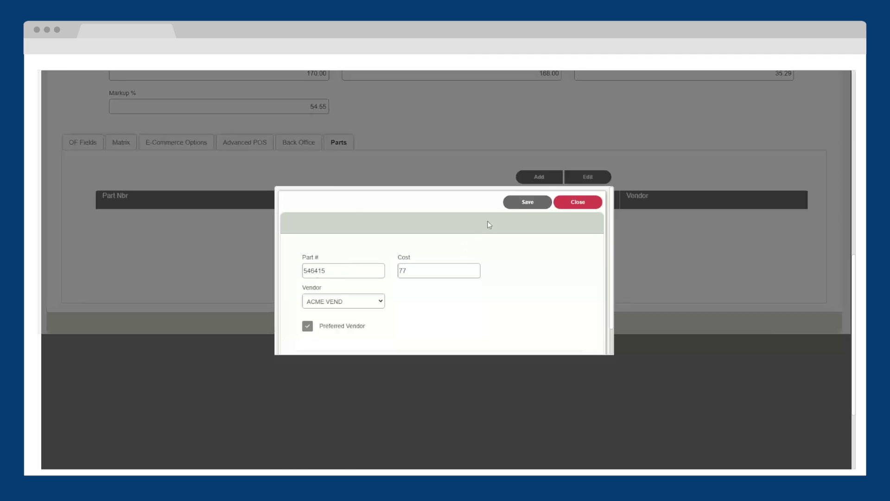
pyautogui.click(528, 202)
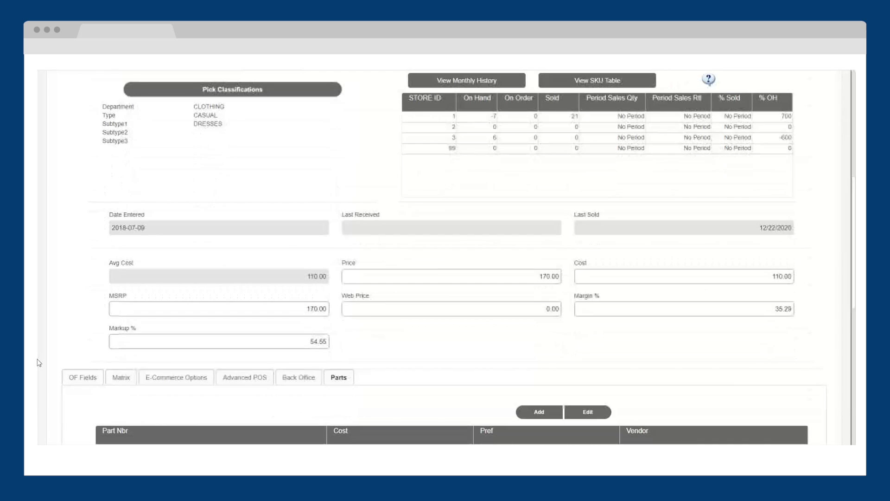
pyautogui.scroll(2, 38, 362)
pyautogui.scroll(2, 38, 362)
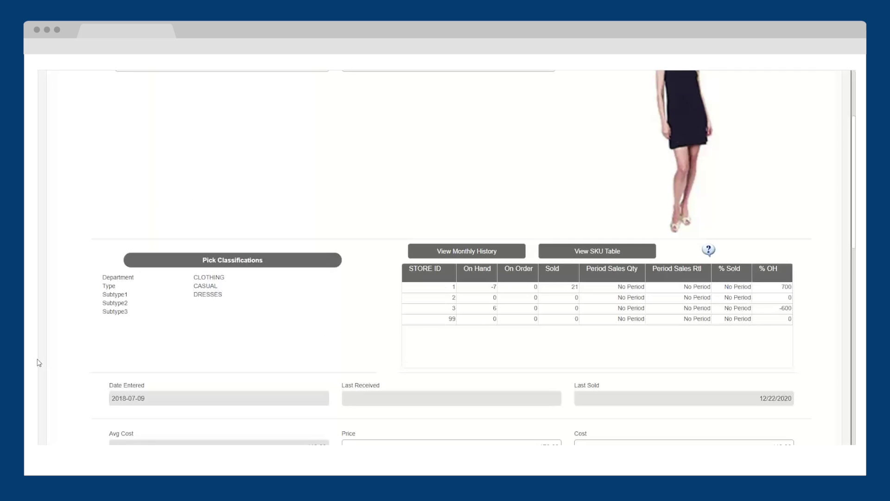
pyautogui.scroll(2, 39, 393)
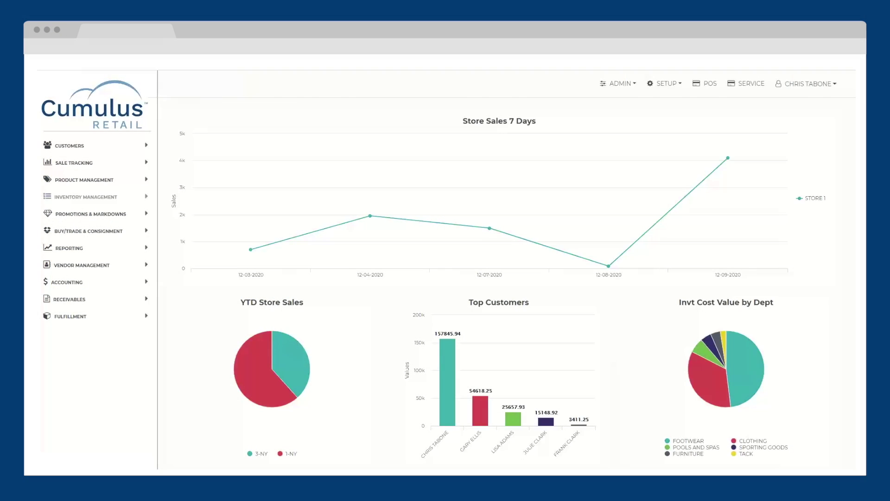
# Open Replenishment Orders from Vendor Management and review the Query Type options, keeping Fill In From Sales.
pyautogui.click(147, 268)
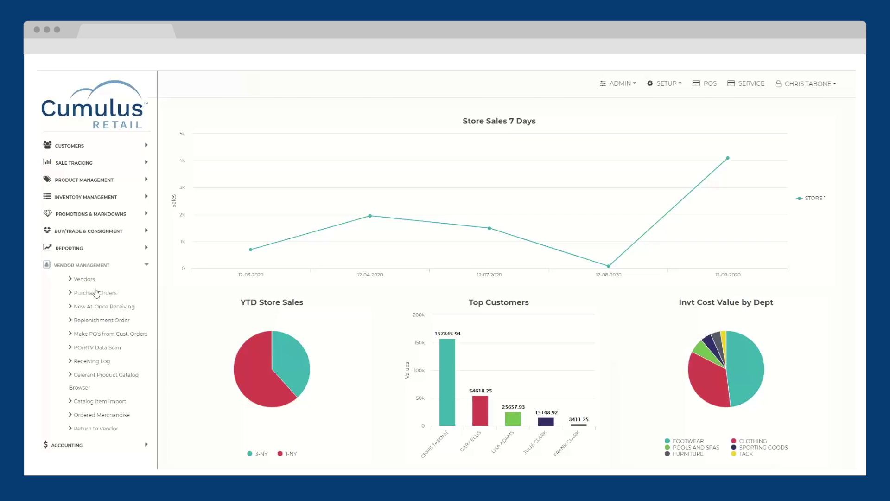
pyautogui.click(89, 321)
pyautogui.click(101, 164)
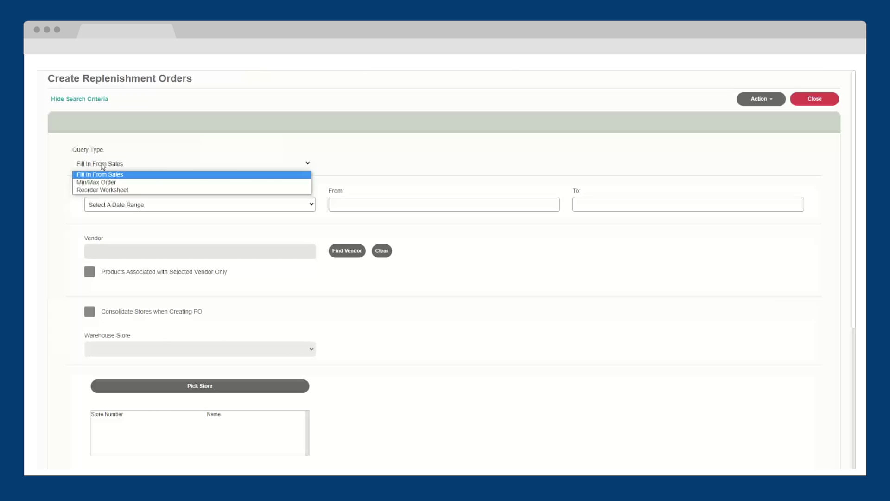
pyautogui.click(122, 164)
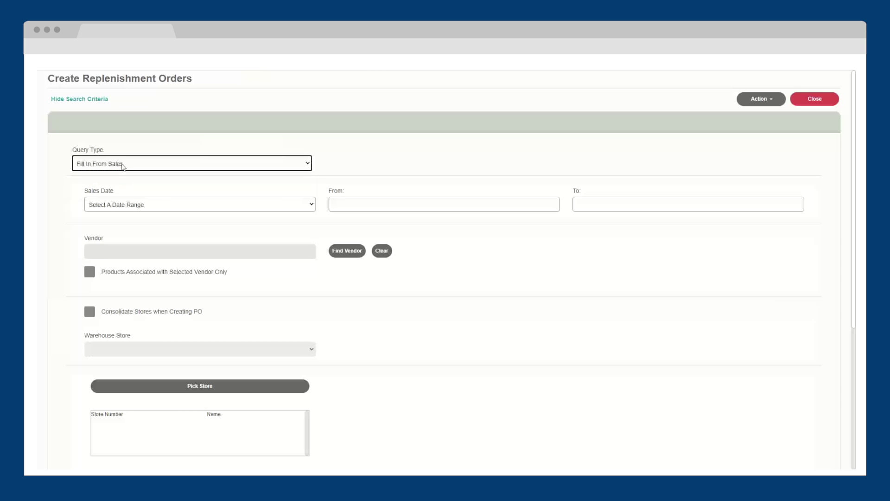
pyautogui.click(123, 165)
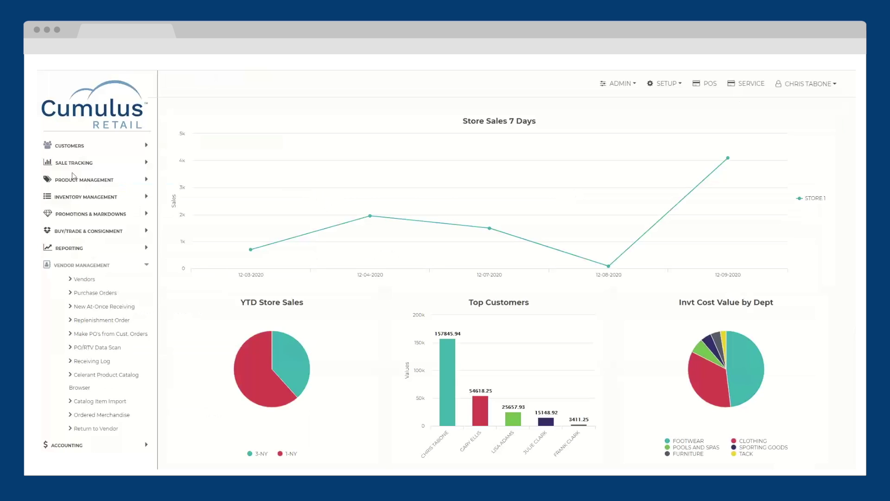
# Start a new at-once receiving PO from vendor BETA VEND with PO type NEW.
pyautogui.click(85, 306)
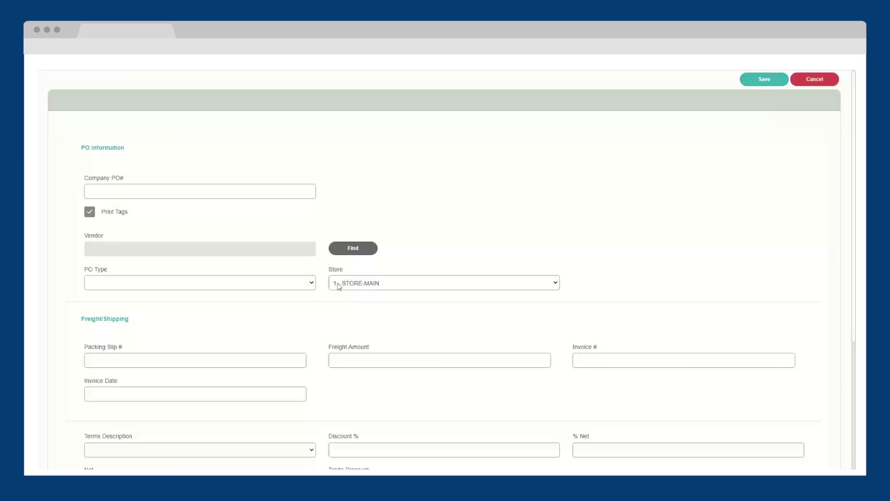
pyautogui.click(353, 249)
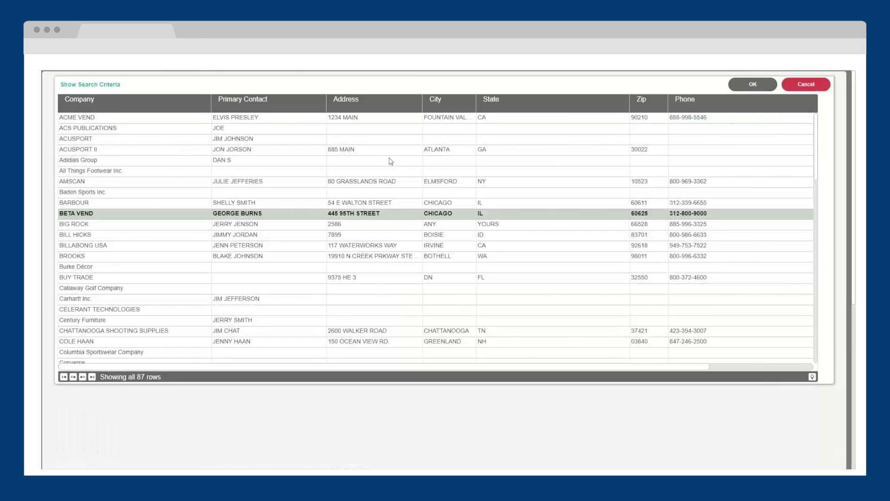
pyautogui.click(70, 214)
pyautogui.click(744, 86)
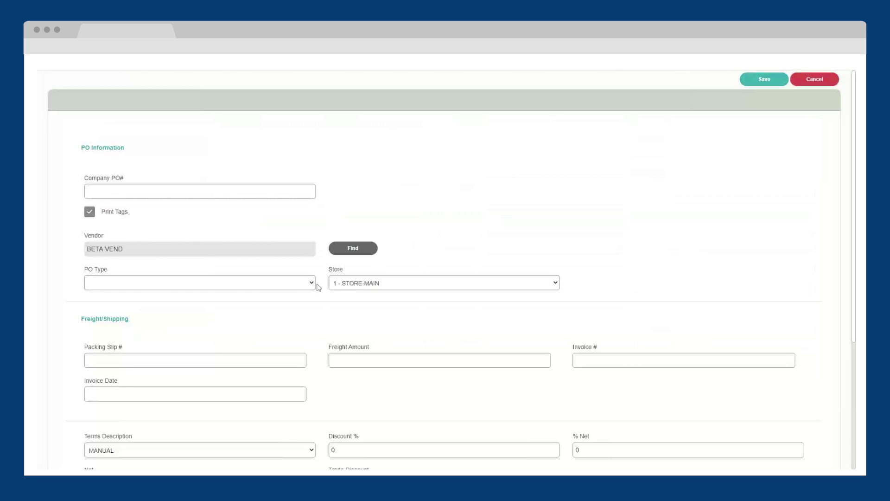
pyautogui.click(278, 289)
pyautogui.click(270, 339)
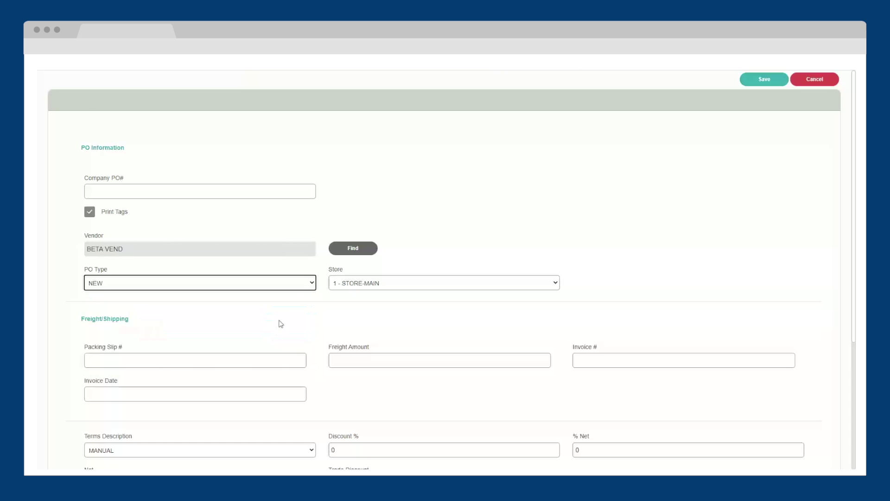
# Set the invoice date to 12/09/2020 and the invoice number to 585.
pyautogui.scroll(-3, 117, 227)
pyautogui.click(118, 227)
pyautogui.click(121, 259)
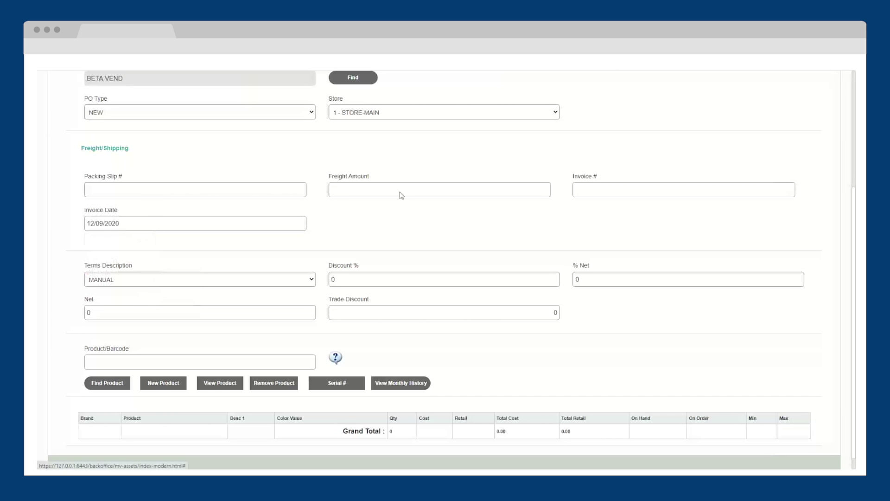
pyautogui.hotkey('shift', 'Tab')
pyautogui.write('585')
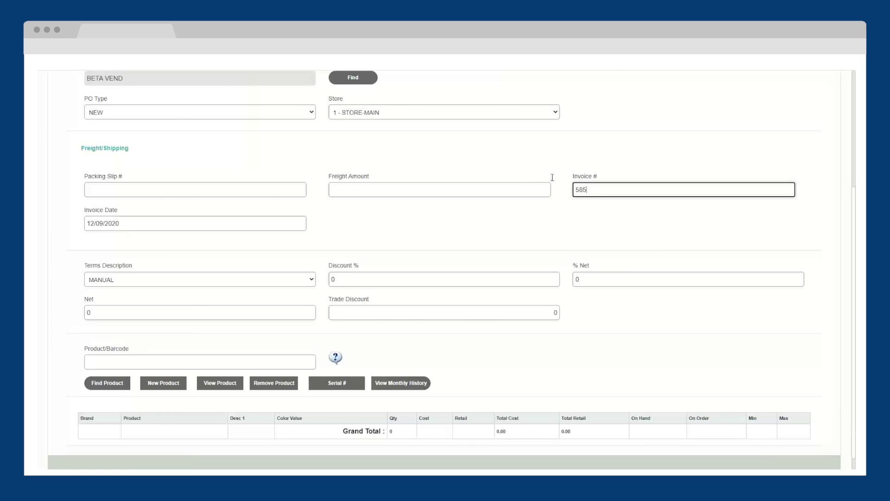
# Add product IDCASUALM to the PO by its product code.
pyautogui.scroll(-1, 232, 352)
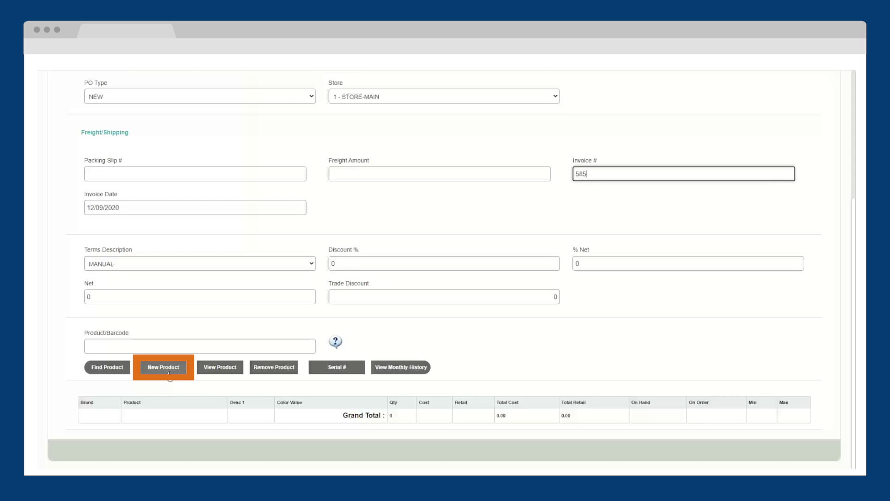
pyautogui.click(114, 347)
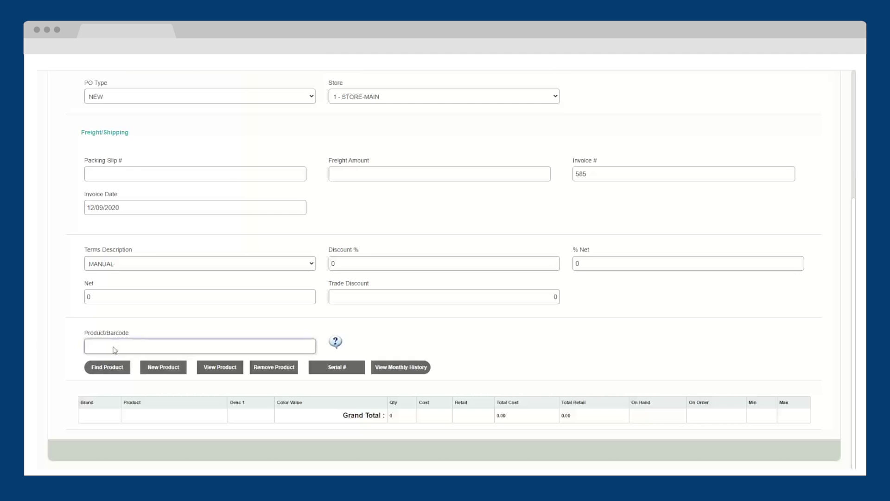
pyautogui.write('IDCASUALM')
pyautogui.press('Return')
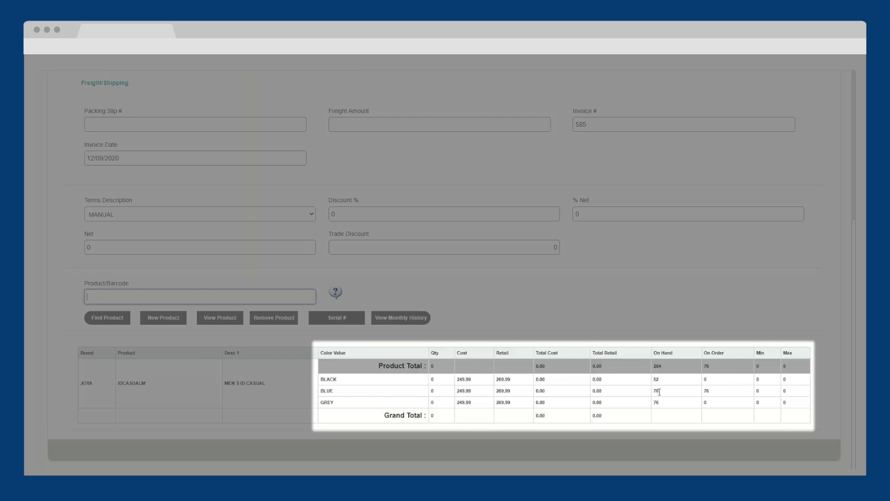
# Receive 2 units in every size of the black IDCASUALM and save the quantities.
pyautogui.click(371, 386)
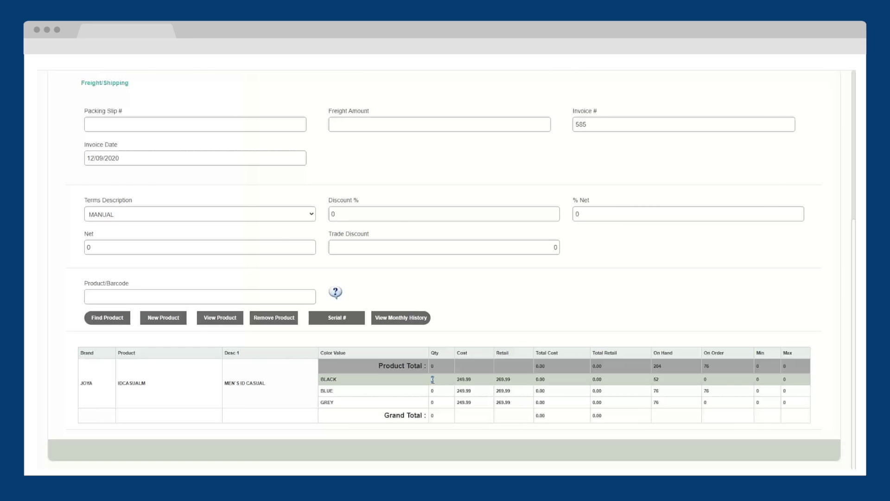
pyautogui.click(433, 379)
pyautogui.write('2')
pyautogui.press('Tab')
pyautogui.write('2')
pyautogui.press('Tab')
pyautogui.write('2')
pyautogui.press('Tab')
pyautogui.write('2')
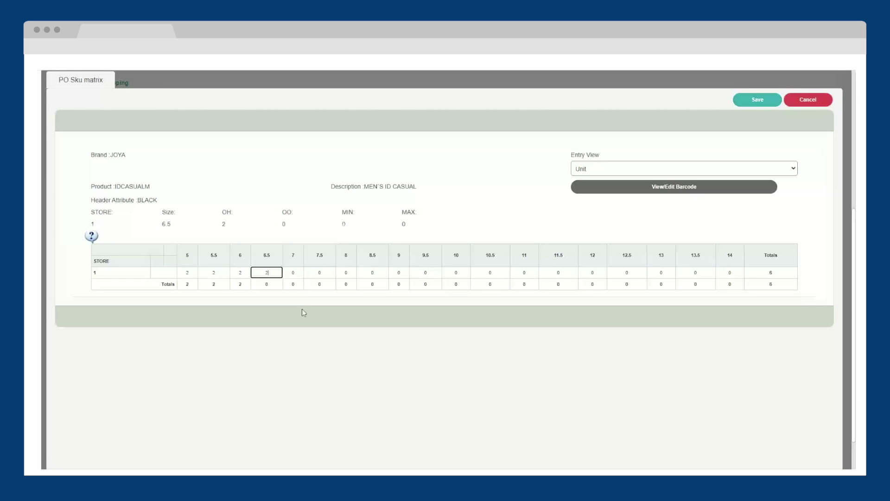
pyautogui.write('\t2\t2\t2\t2\t2\t2\t2\t2\t2\t2\t2\t2\t2\t2')
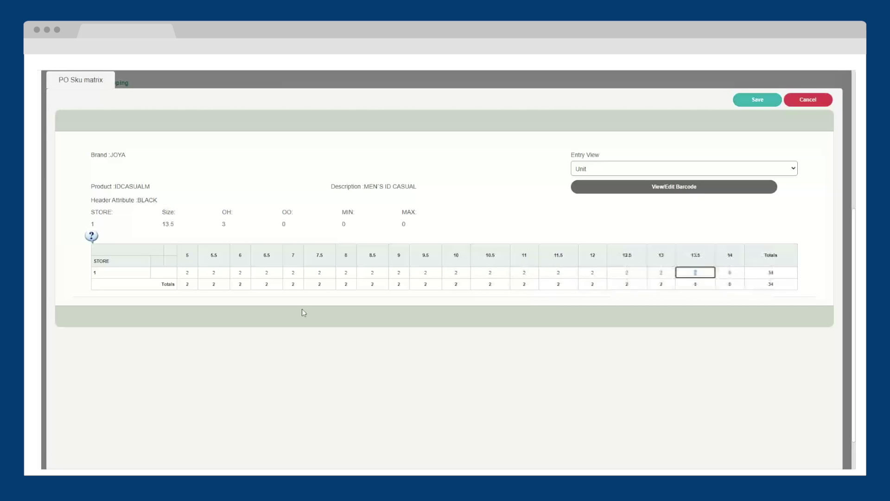
pyautogui.write('\t2')
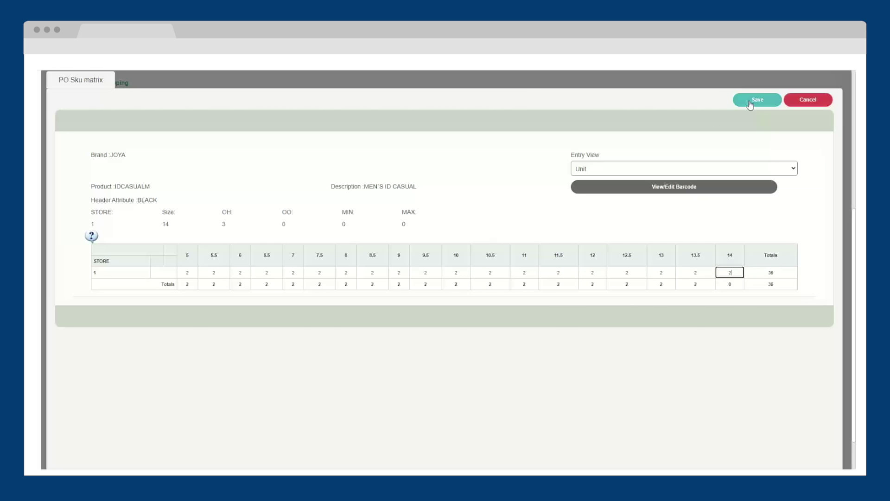
pyautogui.click(757, 100)
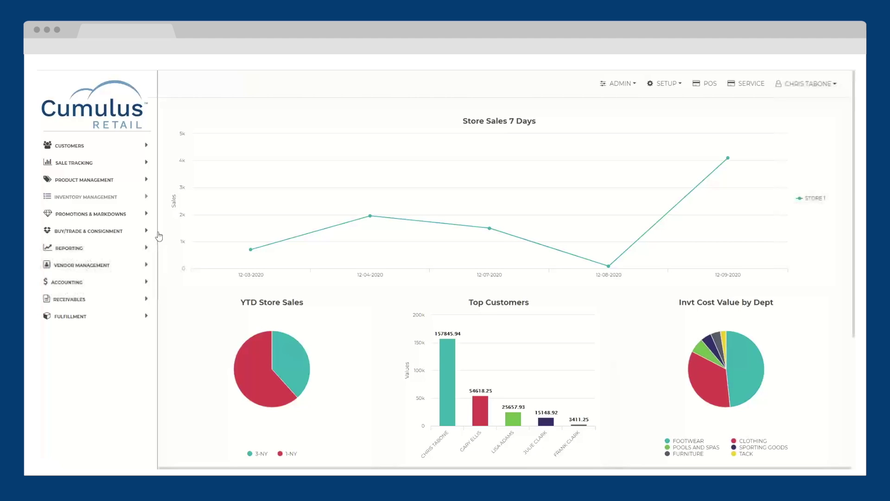
# Expand Fulfillment to list Picking Tickets, Ship Customer Orders, Shipments and Process Customer Orders.
pyautogui.click(147, 200)
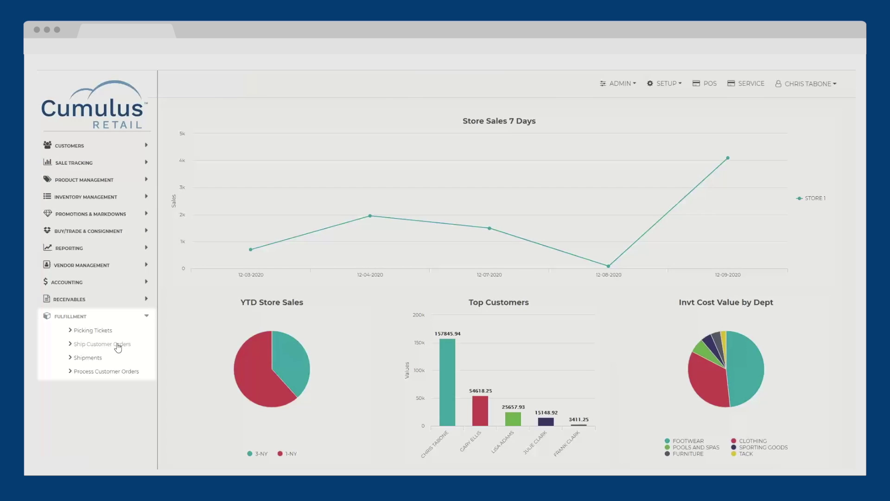
# Find today's customer order in Ship Customer Orders and start shipping it.
pyautogui.click(119, 345)
pyautogui.click(173, 290)
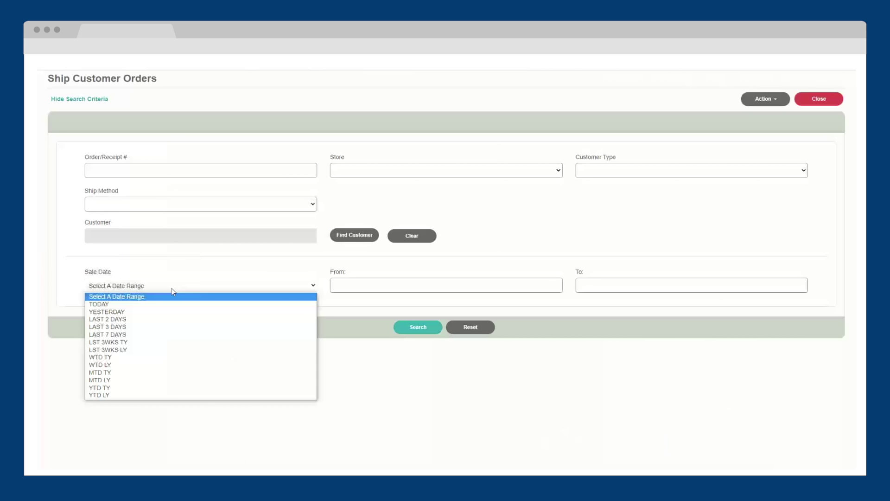
pyautogui.click(165, 304)
pyautogui.click(415, 328)
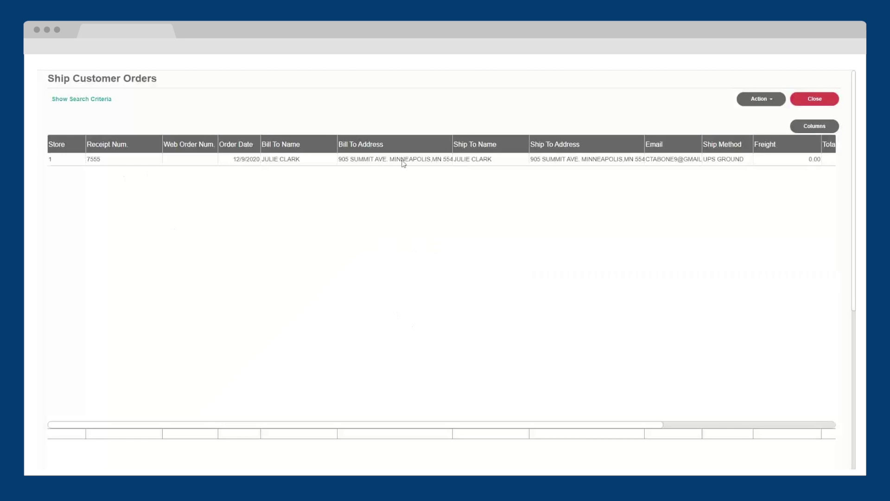
pyautogui.click(403, 160)
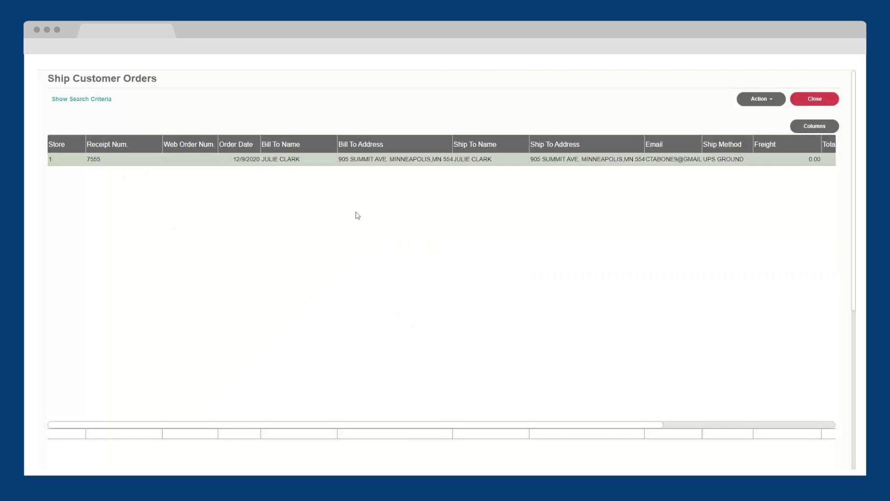
pyautogui.click(767, 99)
pyautogui.click(771, 130)
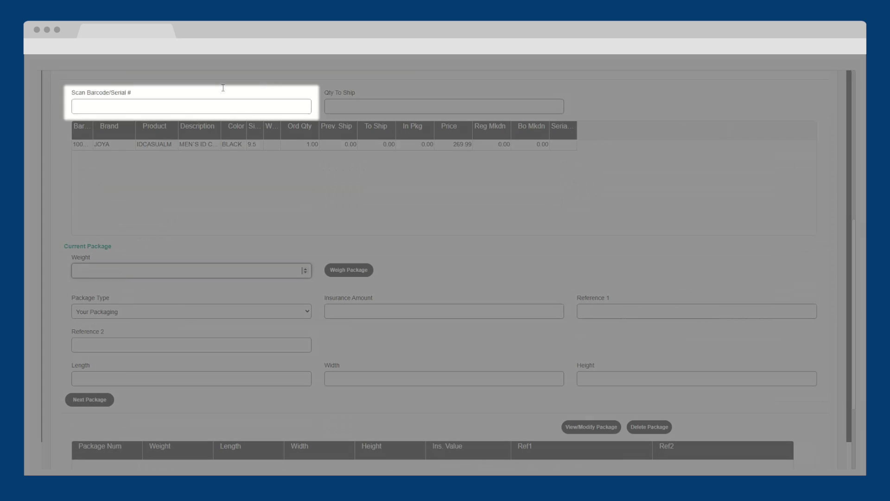
# Scan item barcode 10014109 to mark it shipped.
pyautogui.click(211, 107)
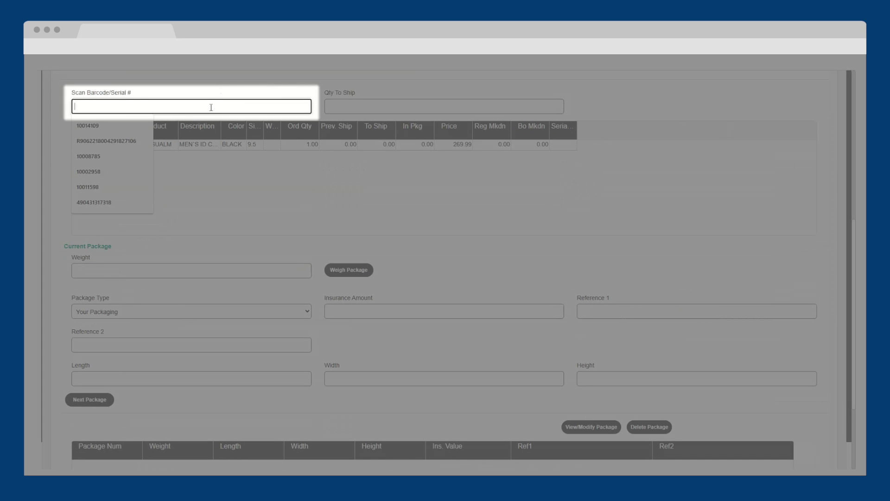
pyautogui.write('10014109')
pyautogui.press('Return')
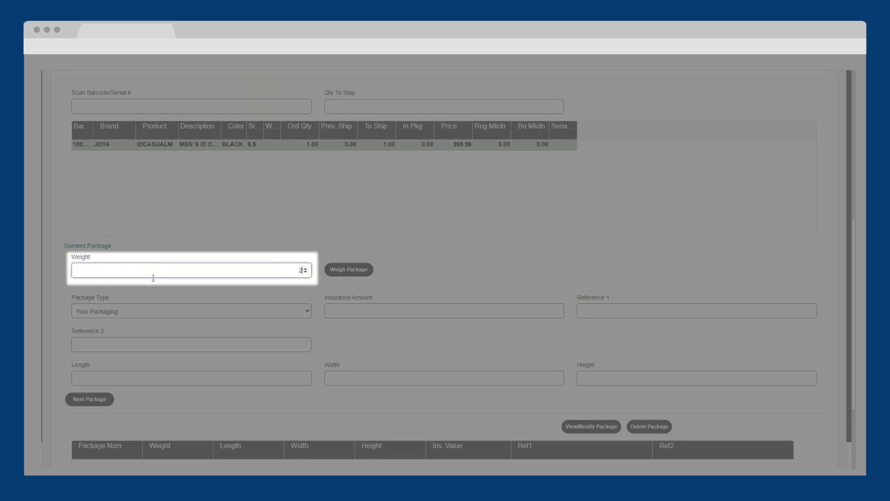
# Enter 2×2×2 package dimensions and finish packing to produce the packing list.
pyautogui.click(216, 344)
pyautogui.click(249, 374)
pyautogui.write('2')
pyautogui.click(343, 374)
pyautogui.write('2')
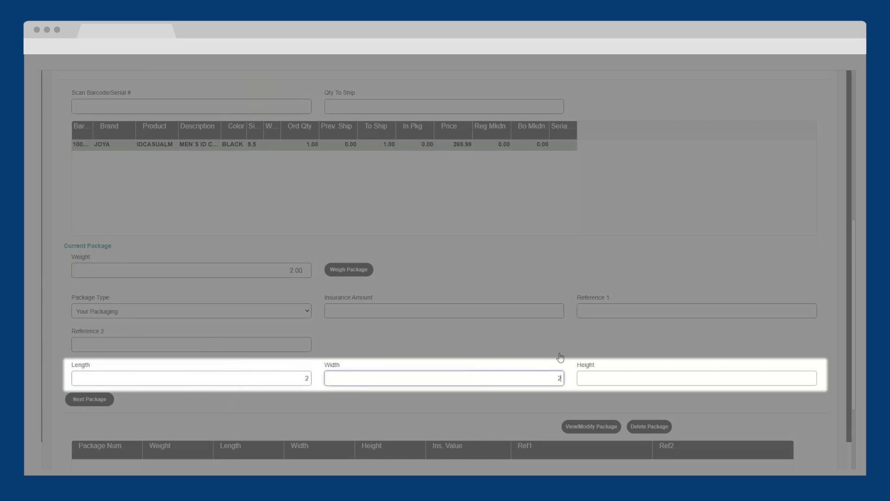
pyautogui.click(606, 377)
pyautogui.write('2')
pyautogui.scroll(4, 617, 376)
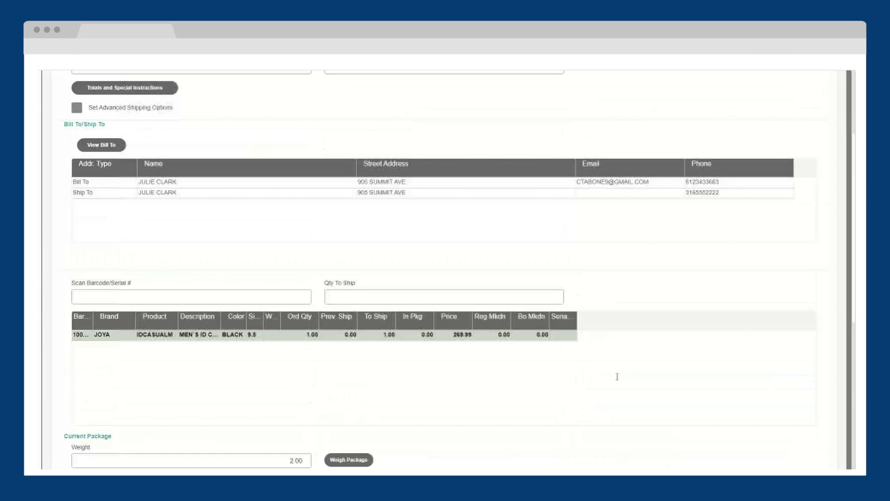
pyautogui.scroll(3, 617, 377)
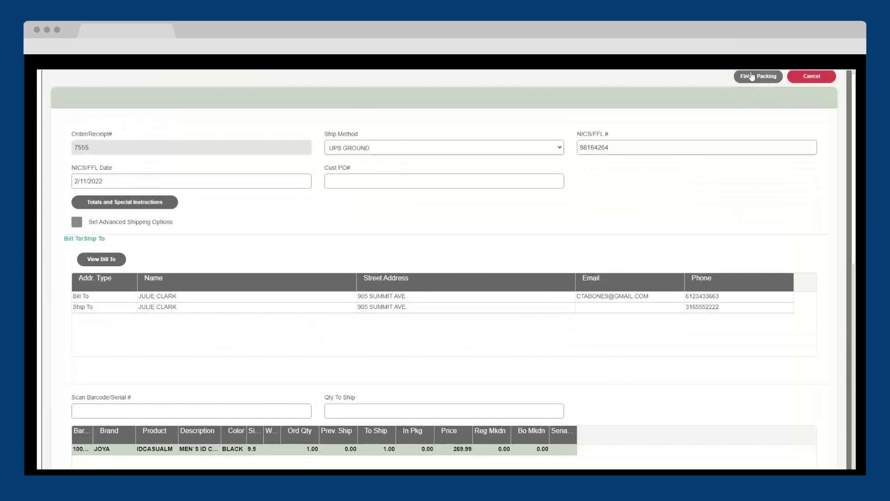
pyautogui.click(751, 77)
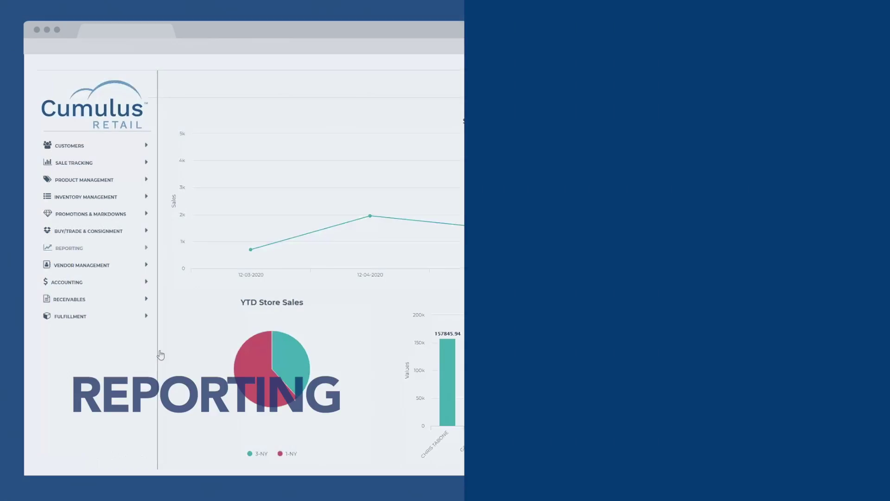
# Expand Reporting in the sidebar and open the Report Designer.
pyautogui.click(147, 249)
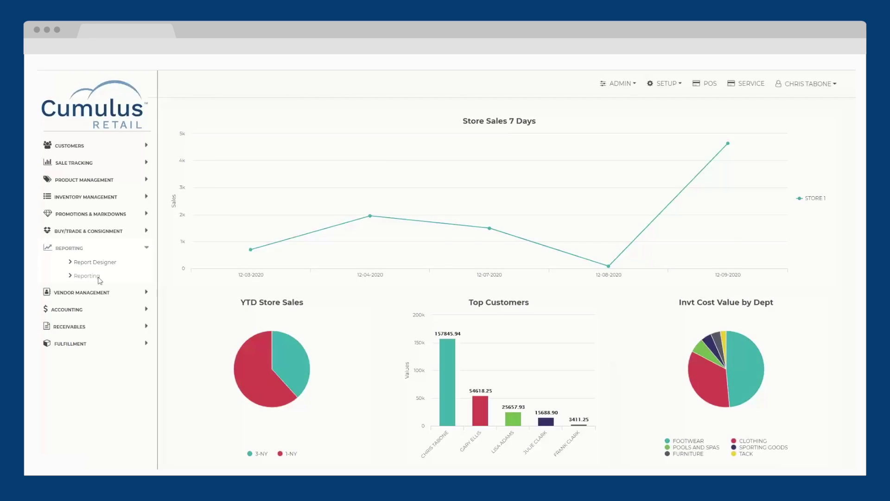
pyautogui.click(87, 276)
pyautogui.click(103, 264)
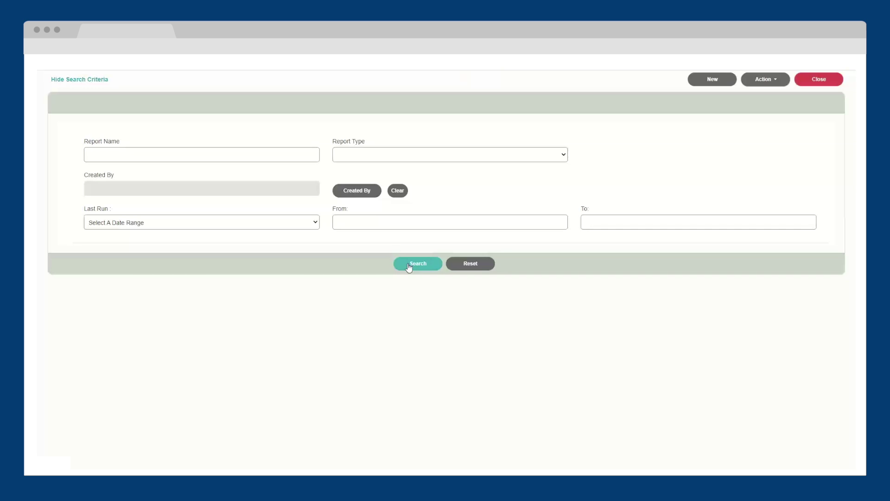
# Open the saved Department Sales report and review its date range, attribute and metric settings.
pyautogui.click(409, 264)
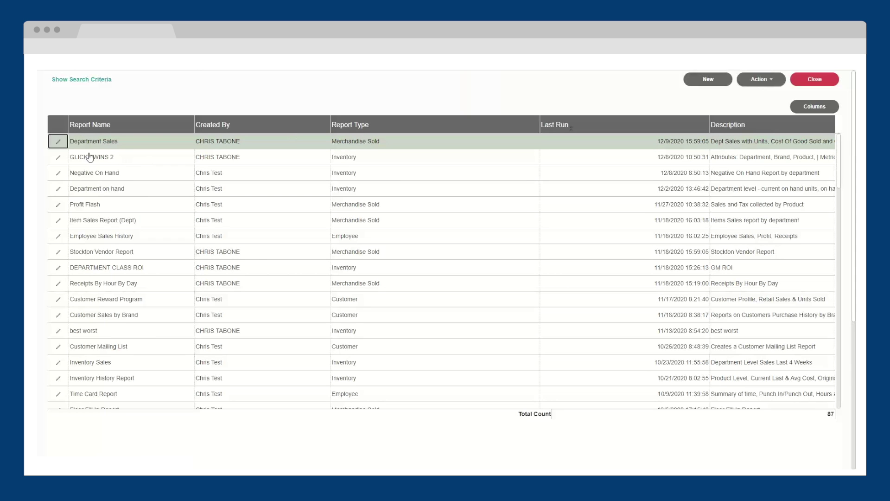
pyautogui.click(58, 142)
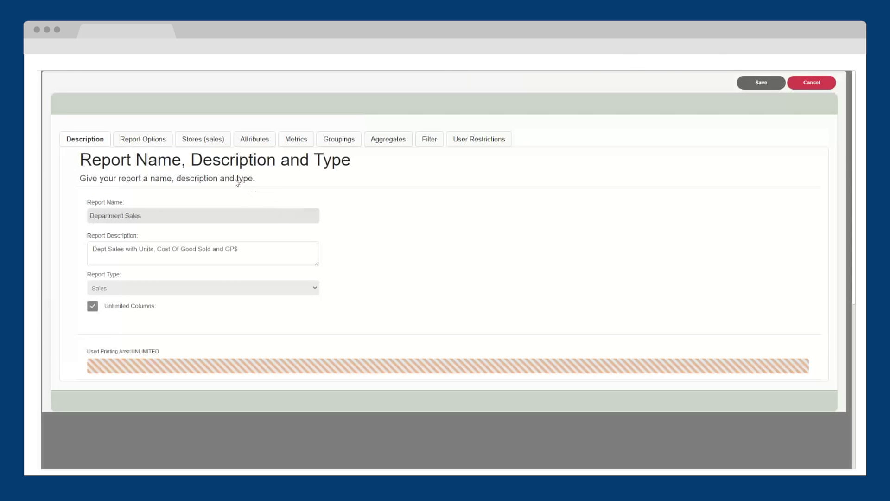
pyautogui.click(145, 140)
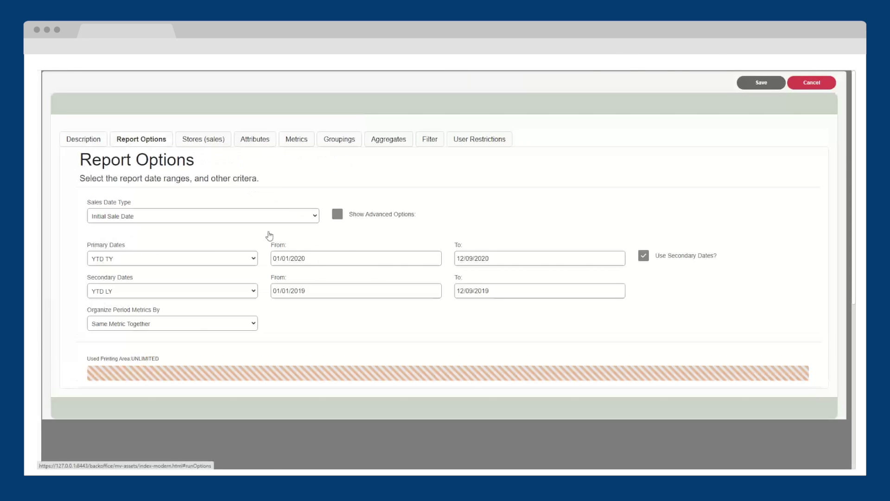
pyautogui.click(259, 140)
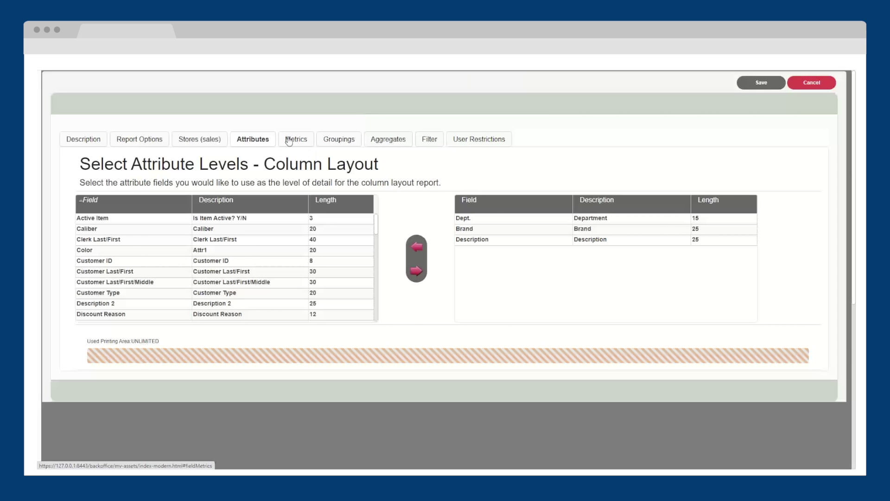
pyautogui.click(289, 140)
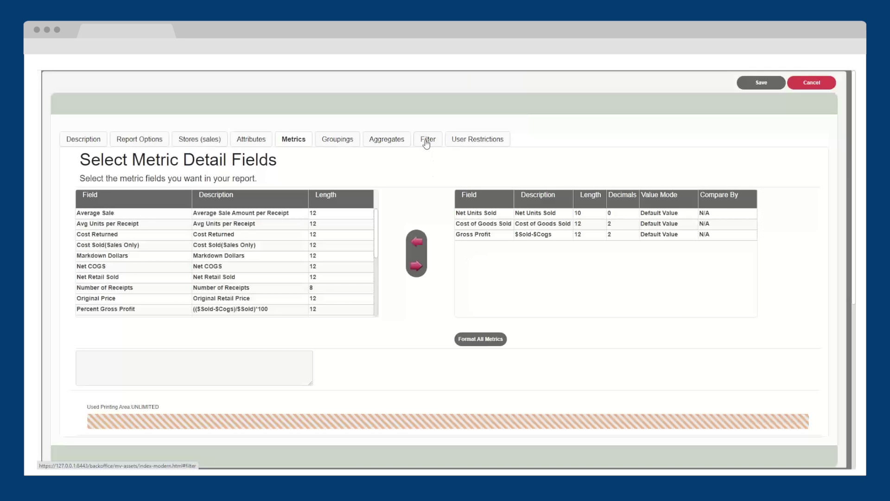
# Add a detail filter on Dept. with a department value and save the report.
pyautogui.click(426, 139)
pyautogui.click(650, 204)
pyautogui.click(306, 240)
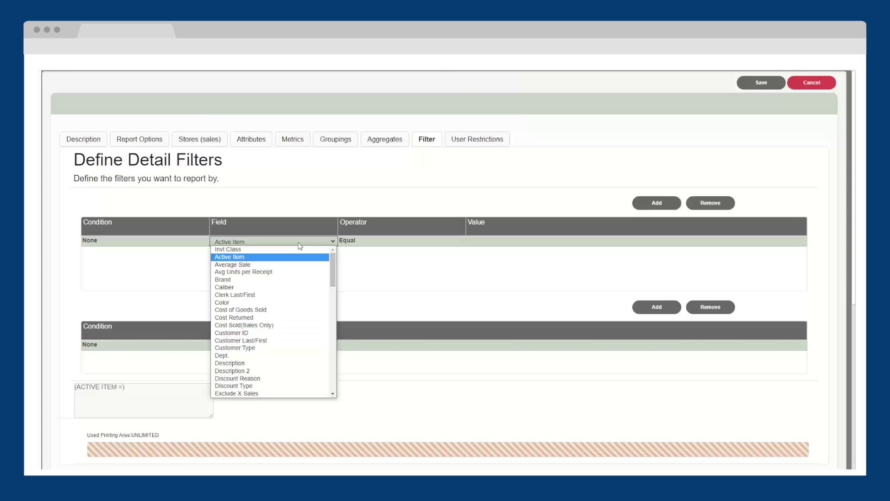
pyautogui.click(294, 356)
pyautogui.click(495, 241)
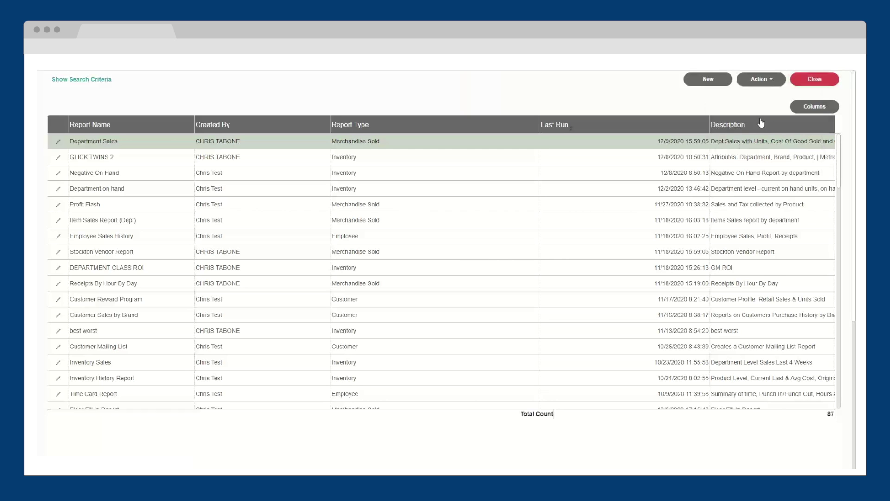
pyautogui.click(761, 79)
# Run the Department Sales report, drill BEAUTY down to WREN's products, and export it to Excel.
pyautogui.click(763, 107)
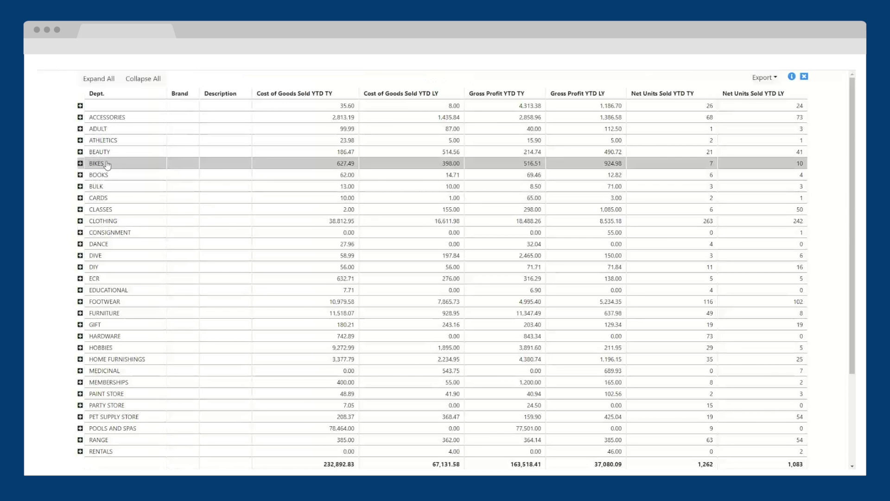
pyautogui.click(80, 152)
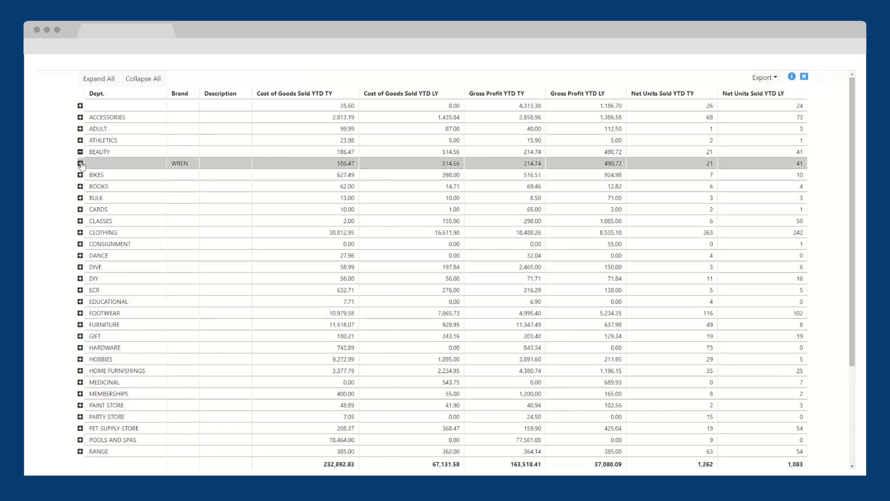
pyautogui.click(79, 163)
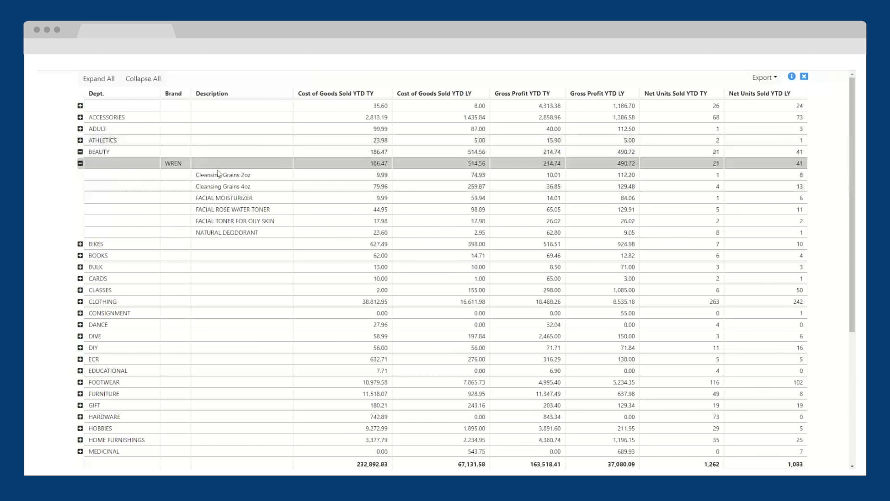
pyautogui.click(772, 80)
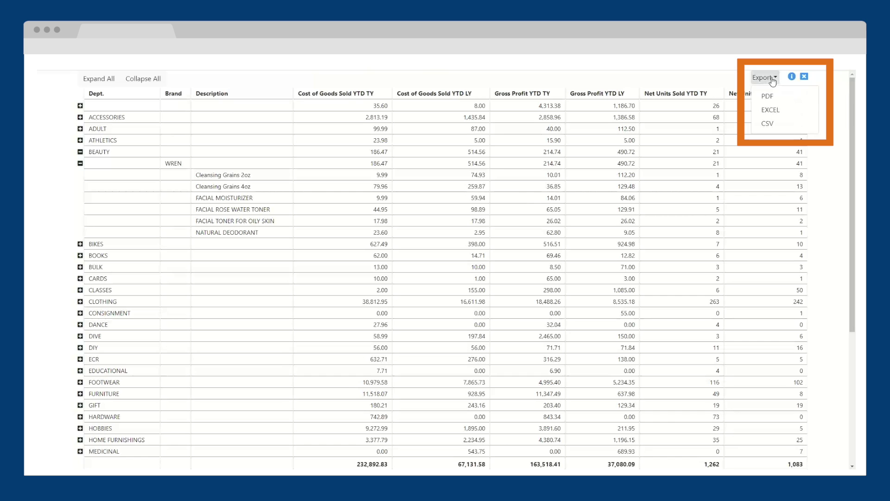
pyautogui.click(795, 110)
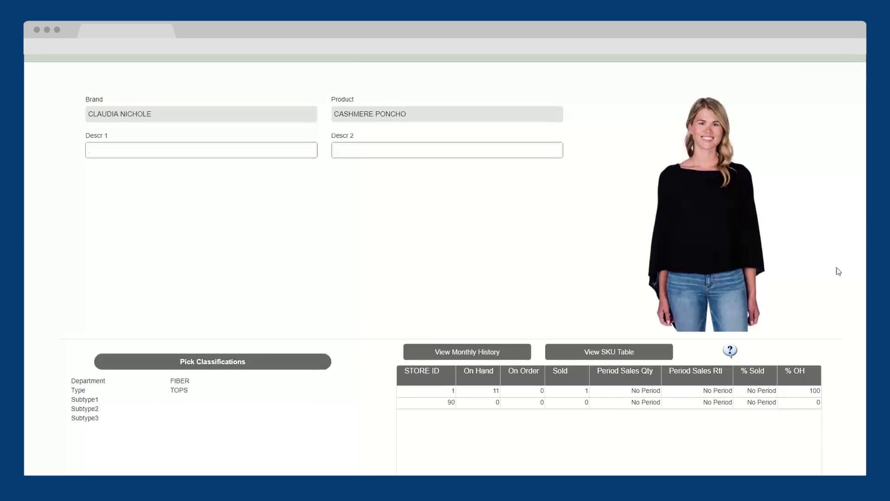
# Open the Cashmere Poncho's web product details under E-Commerce Options and review its description.
pyautogui.scroll(-10, 830, 278)
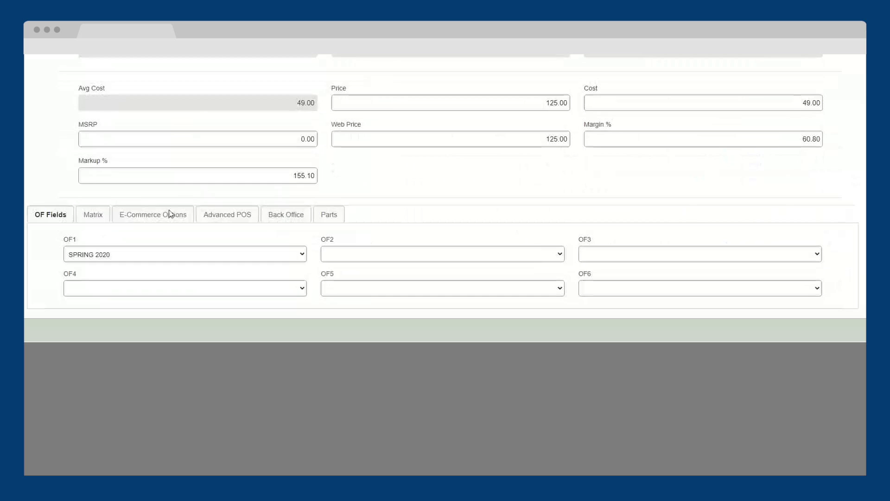
pyautogui.click(168, 214)
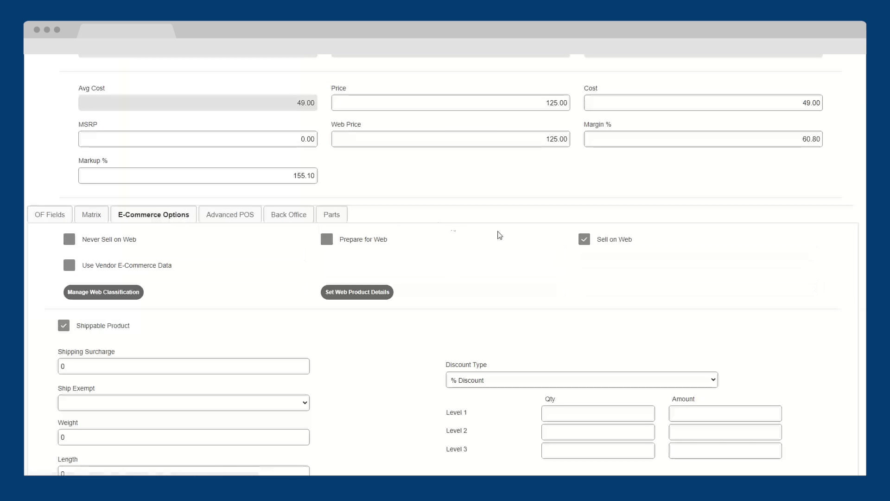
pyautogui.scroll(-1, 463, 246)
pyautogui.click(361, 244)
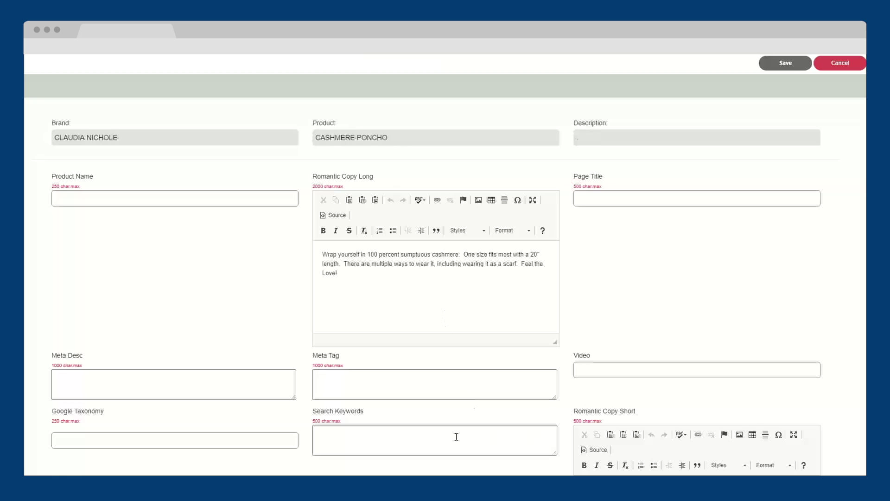
pyautogui.scroll(-2, 471, 435)
pyautogui.scroll(2, 502, 425)
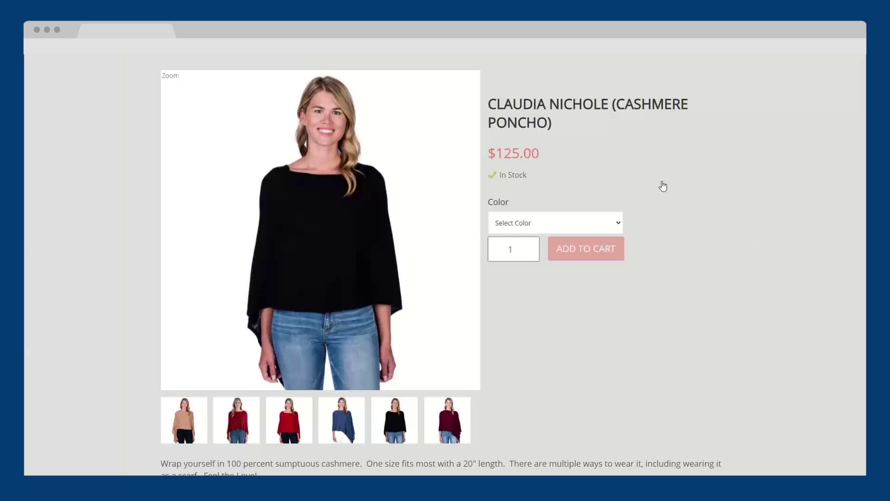
# Preview the dark red, blue and black poncho photos, then show the Color choices.
pyautogui.click(236, 427)
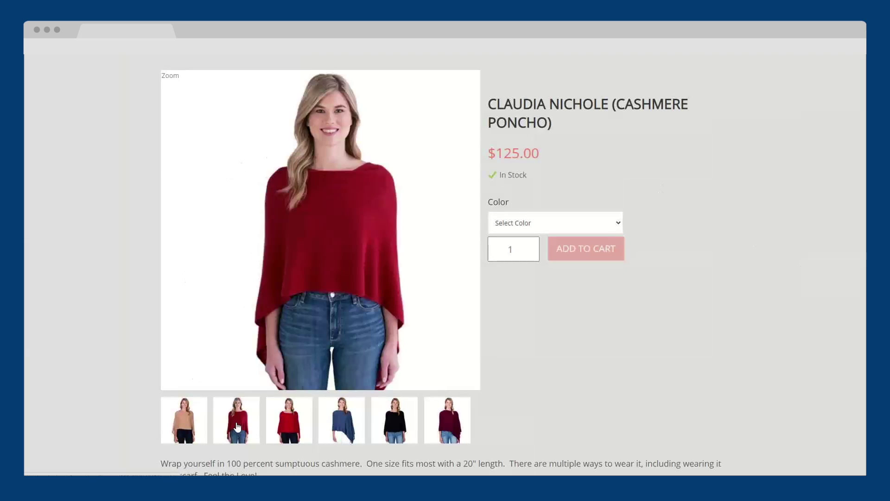
pyautogui.click(330, 433)
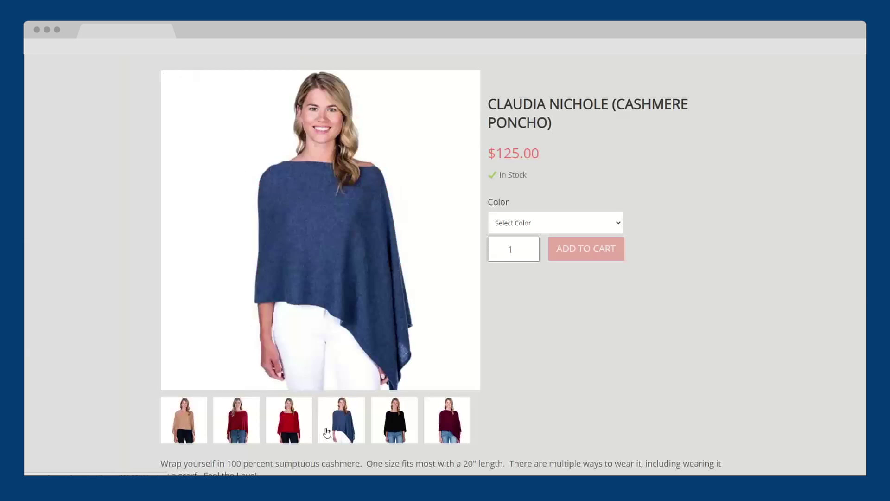
pyautogui.click(402, 438)
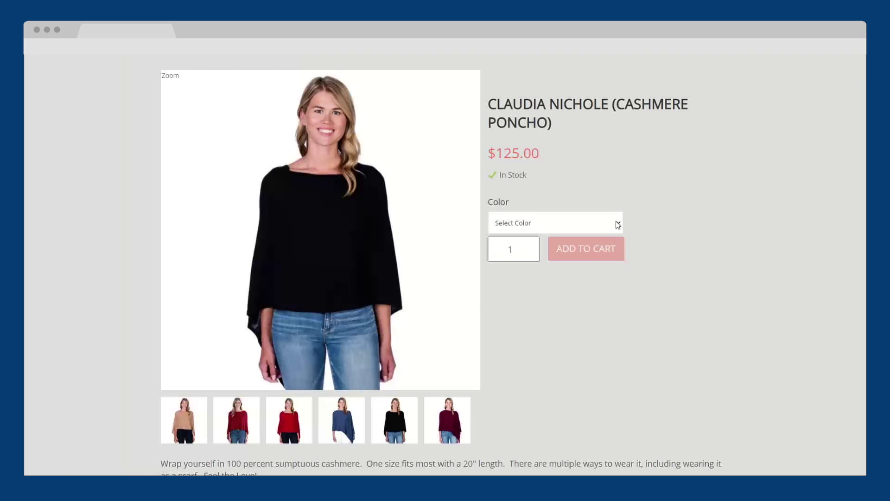
pyautogui.click(603, 223)
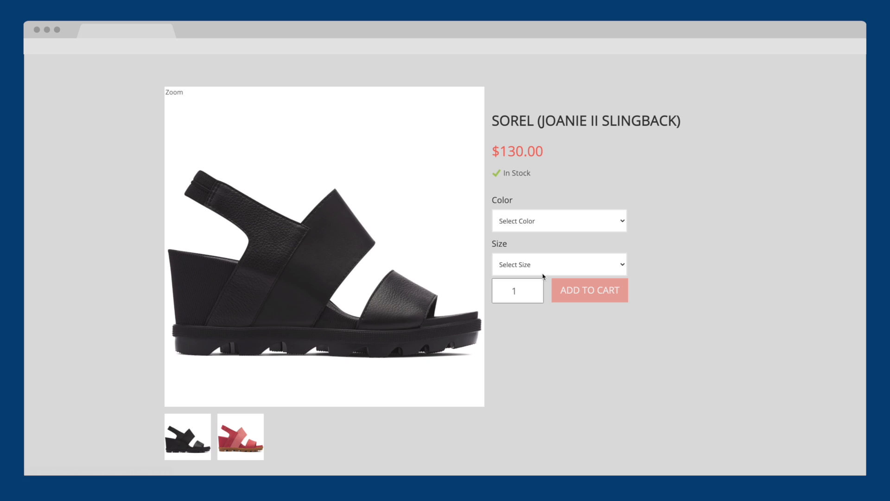
# Choose size 8 for the Sorel sandal and enter coupon code XMAS2020 on Trinkets.
pyautogui.click(543, 275)
pyautogui.click(531, 299)
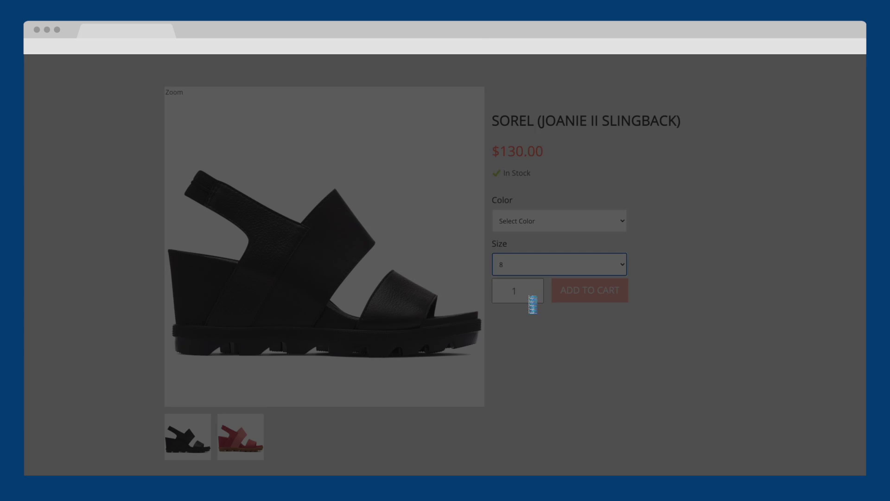
pyautogui.scroll(-6, 522, 321)
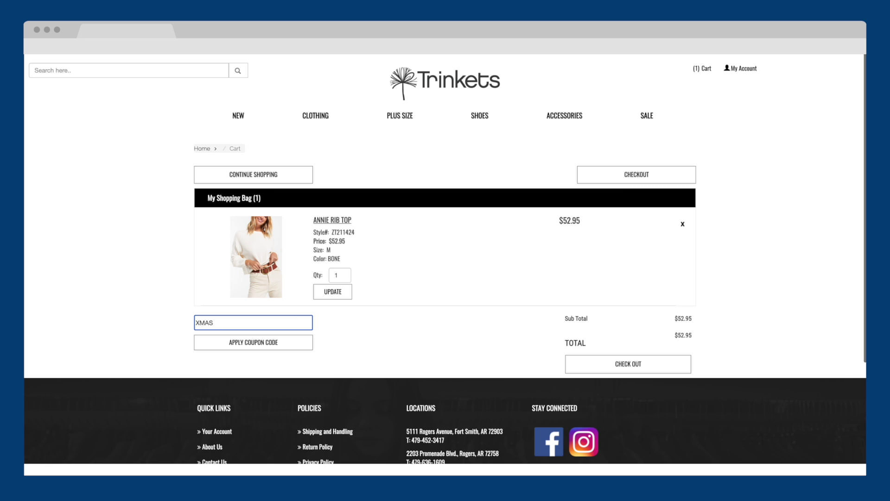
pyautogui.write('2020')
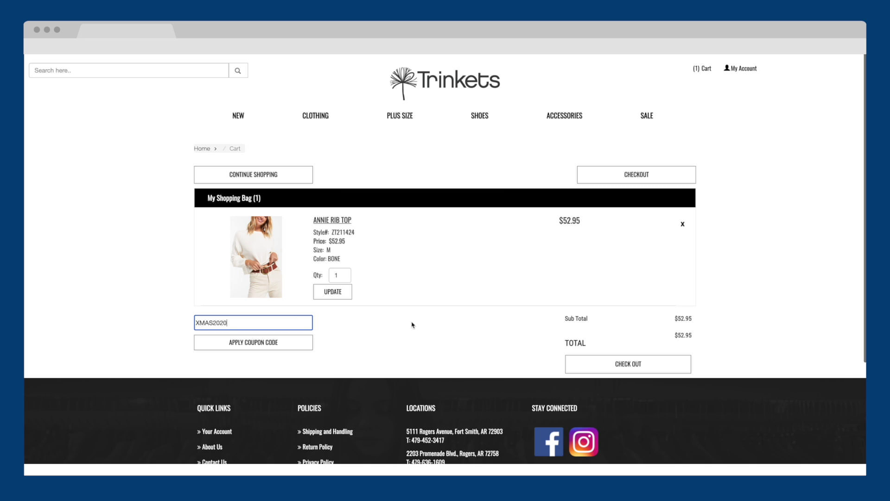
pyautogui.click(412, 326)
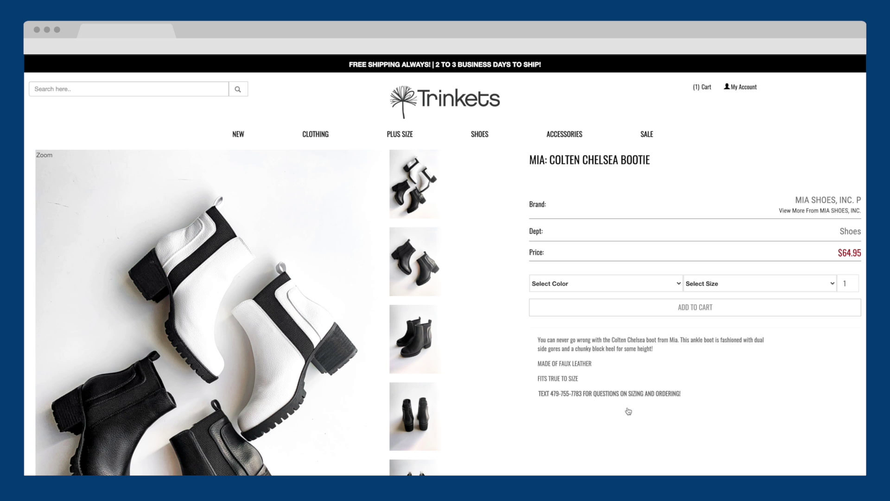
# Set the bootie's colour to WHITE and its size to 8.5.
pyautogui.scroll(-1, 629, 411)
pyautogui.click(580, 241)
pyautogui.click(580, 249)
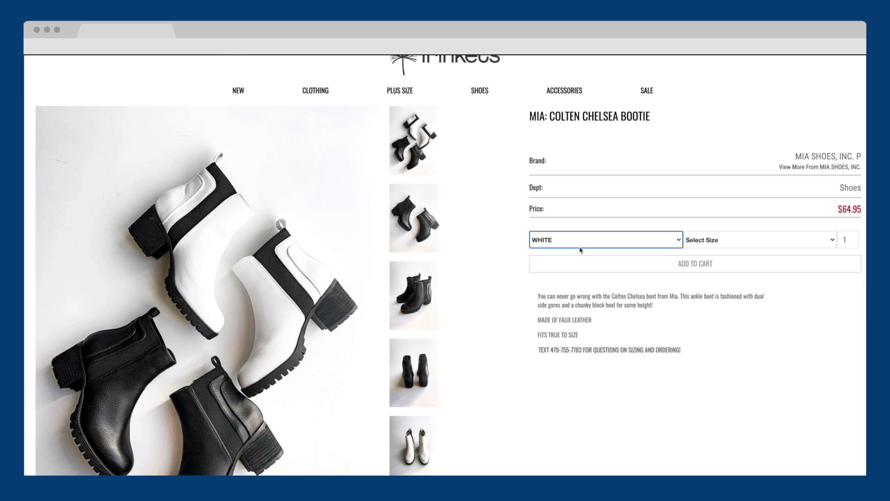
pyautogui.scroll(-1, 580, 246)
pyautogui.click(694, 202)
pyautogui.click(698, 213)
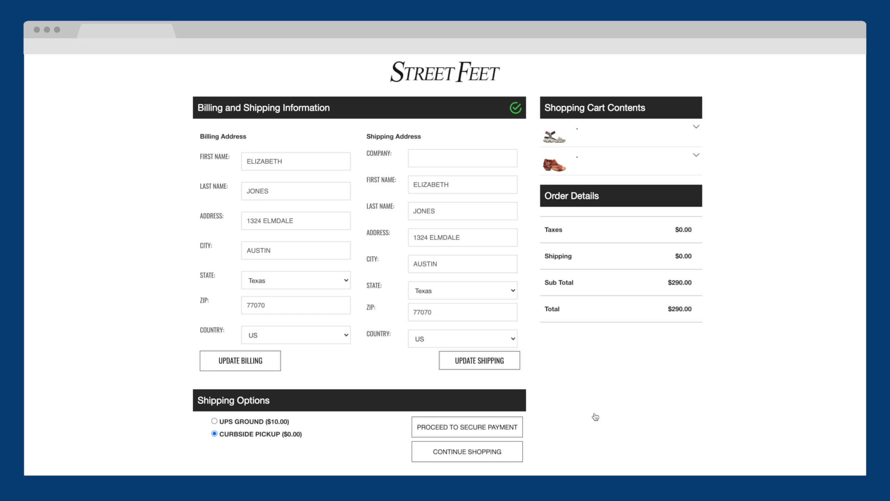
pyautogui.scroll(-2, 596, 417)
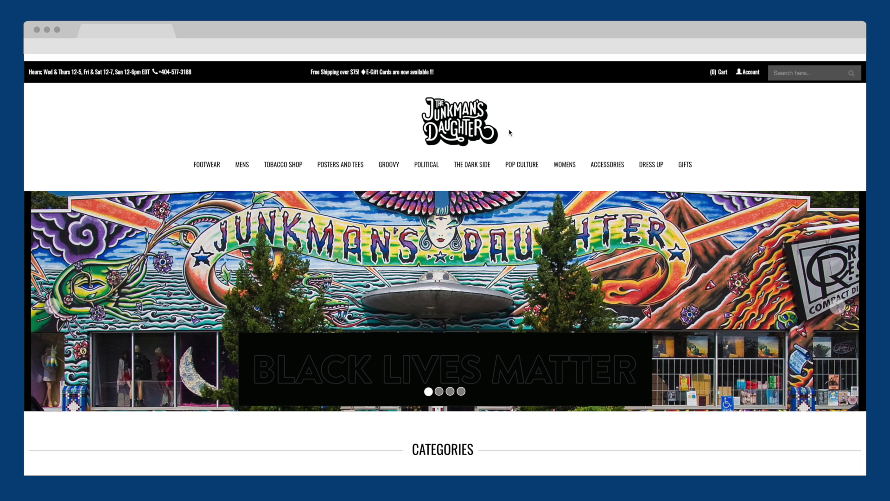
# Browse Junkman's Daughter men's shirts, then scroll the Trinkets Clothing Z Supply listings.
pyautogui.moveTo(242, 166)
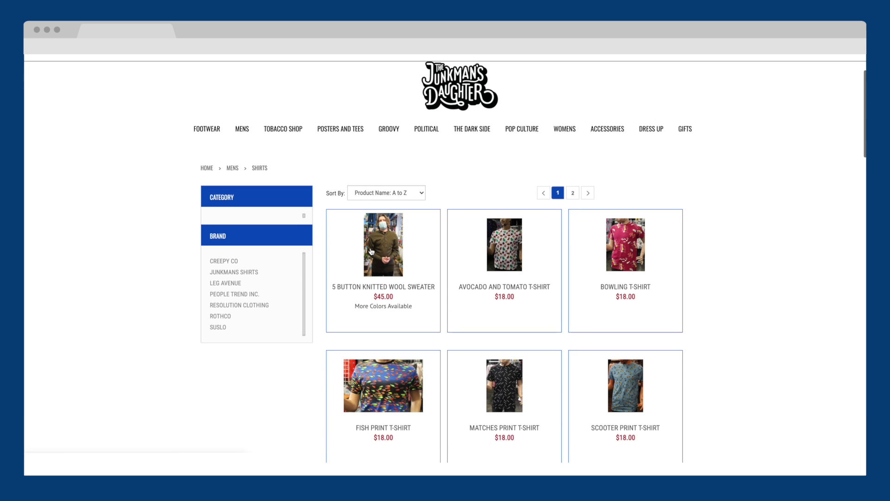
pyautogui.scroll(-1, 371, 252)
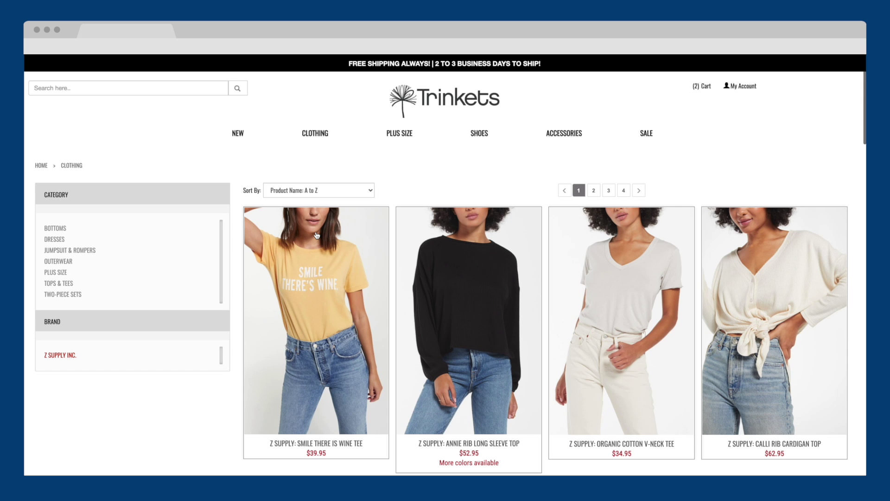
pyautogui.scroll(-2, 317, 235)
pyautogui.scroll(-5, 317, 235)
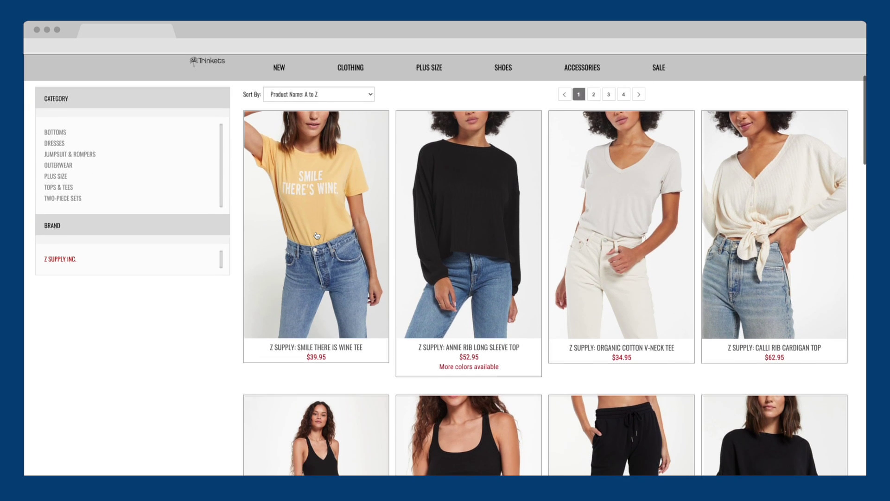
pyautogui.scroll(-4, 317, 235)
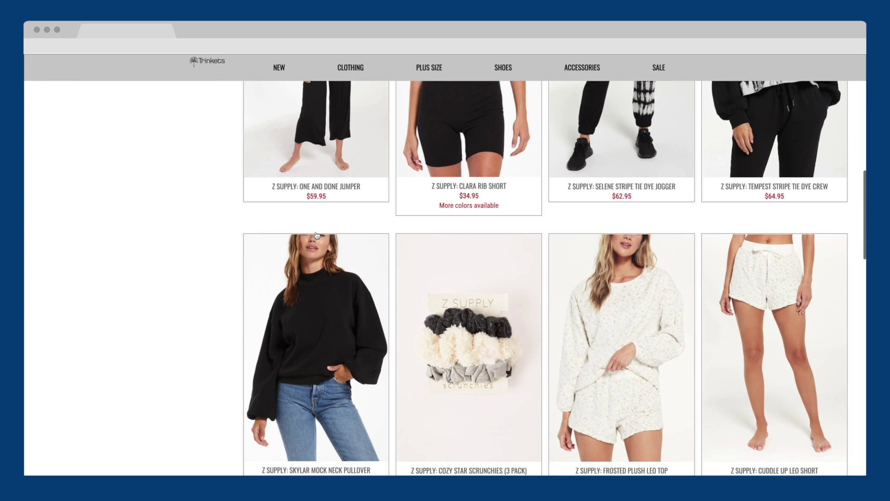